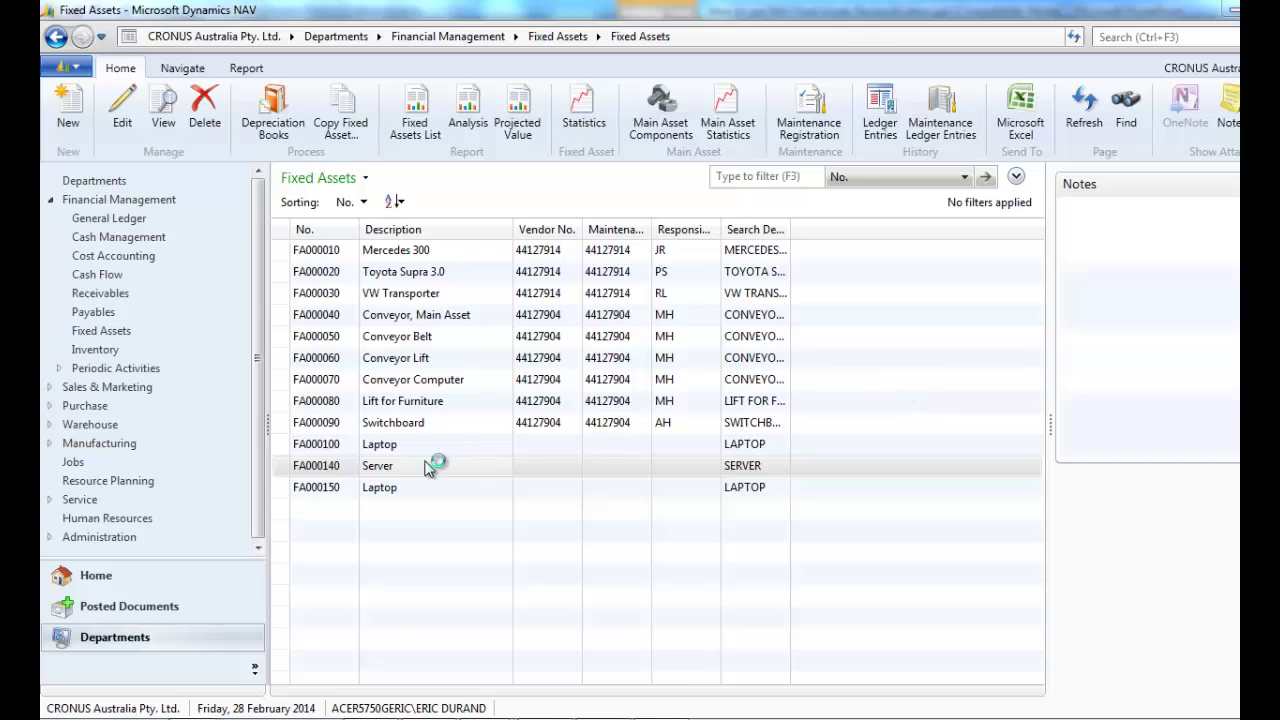
- Select the FA000140 Server row in the Fixed Assets list
left_click(413, 470)
- Open the Server card, keep its MACHINERY posting group, and drill into the 4,926.00 book value
double_click(413, 470)
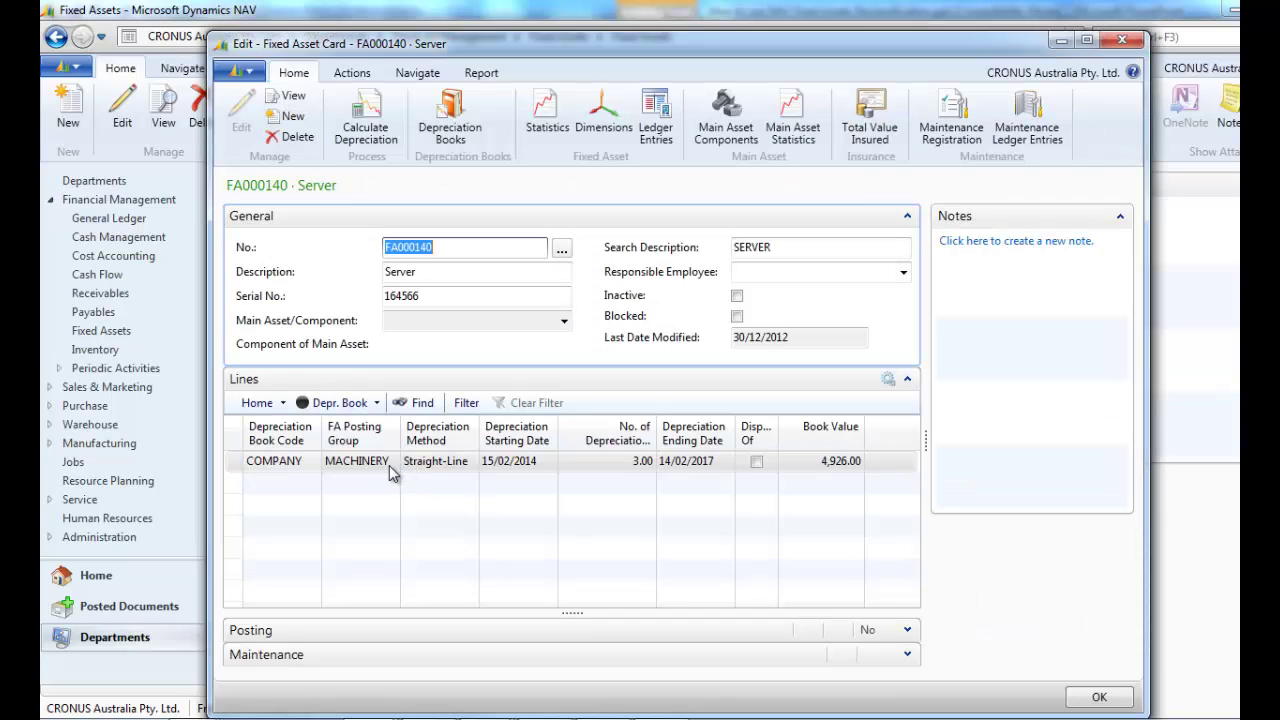
left_click(391, 468)
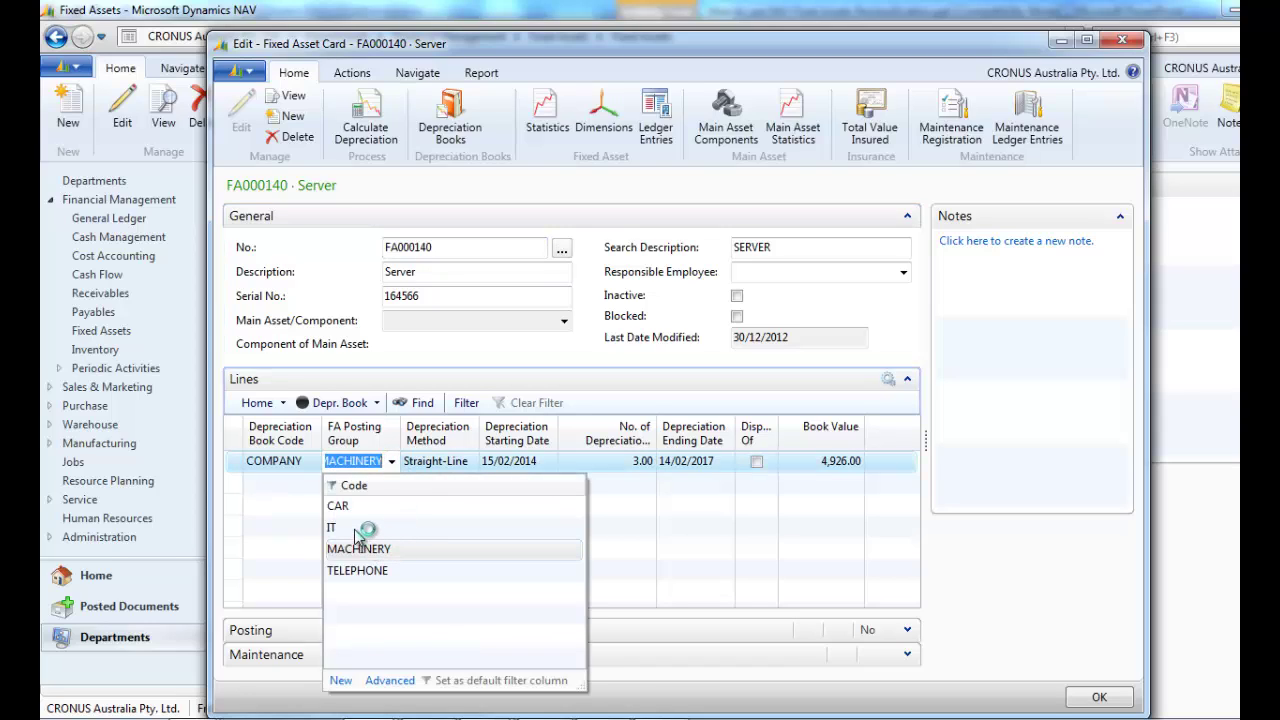
left_click(396, 464)
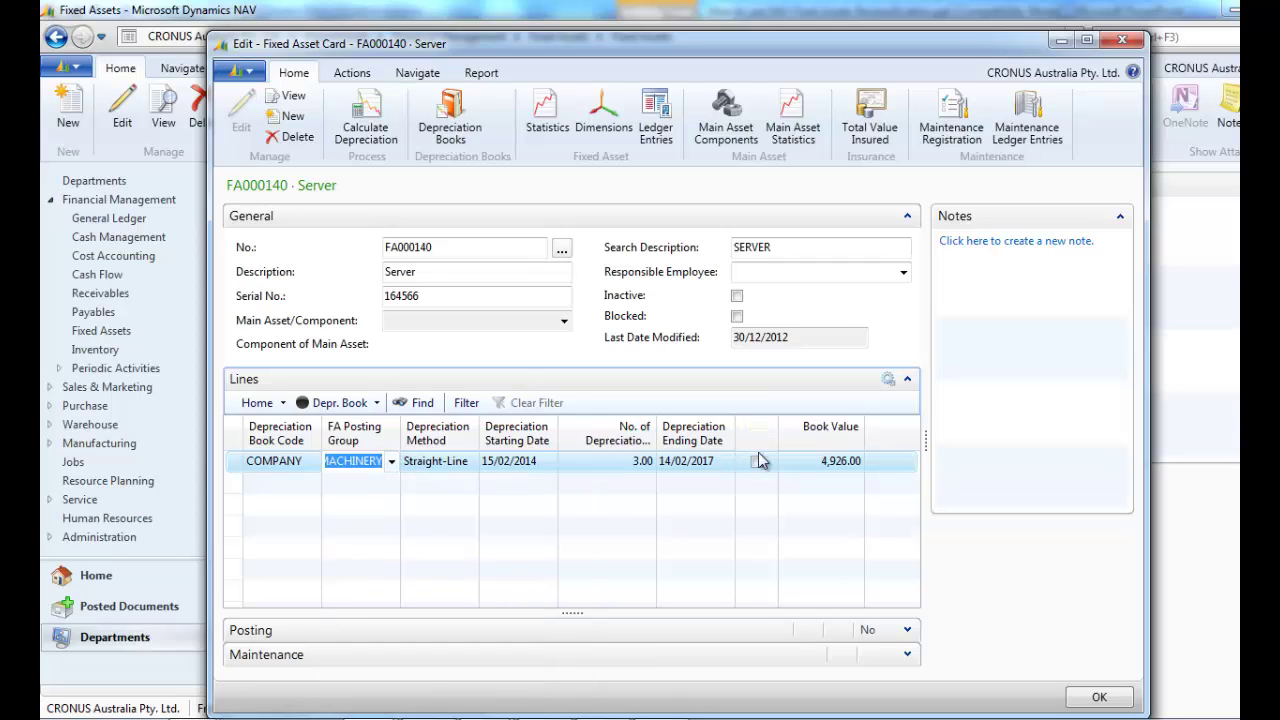
right_click(837, 470)
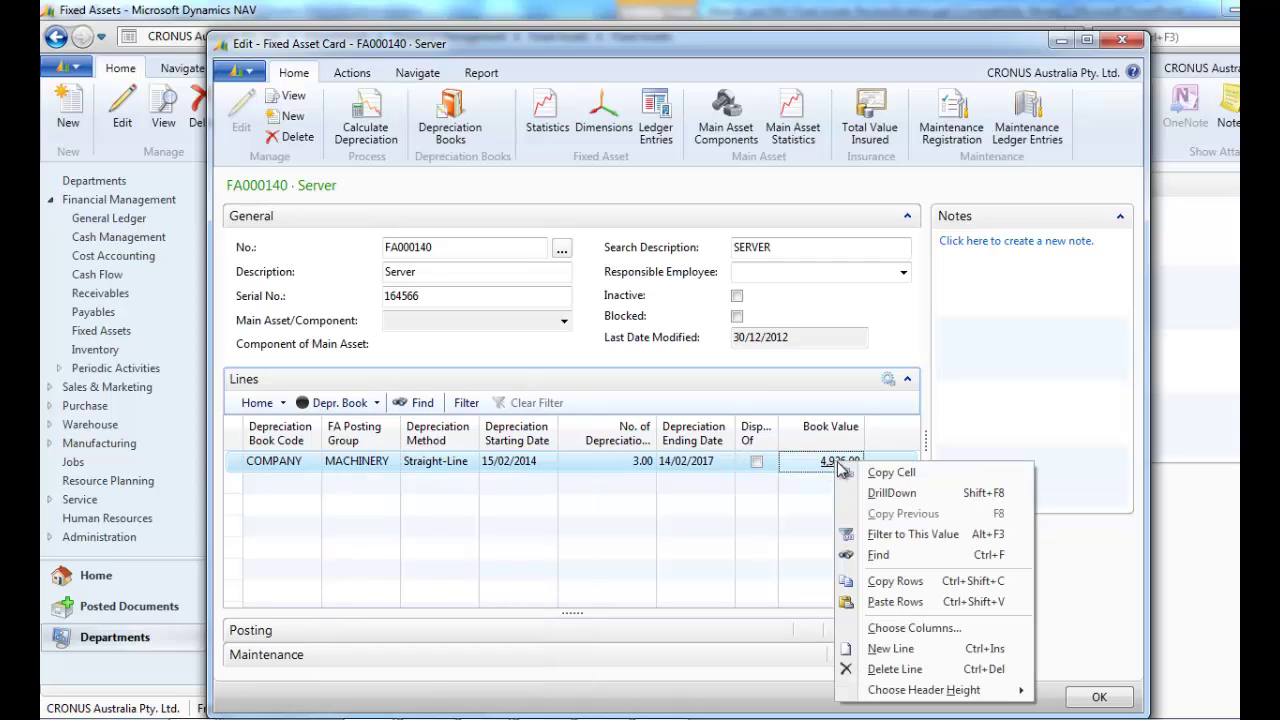
left_click(878, 493)
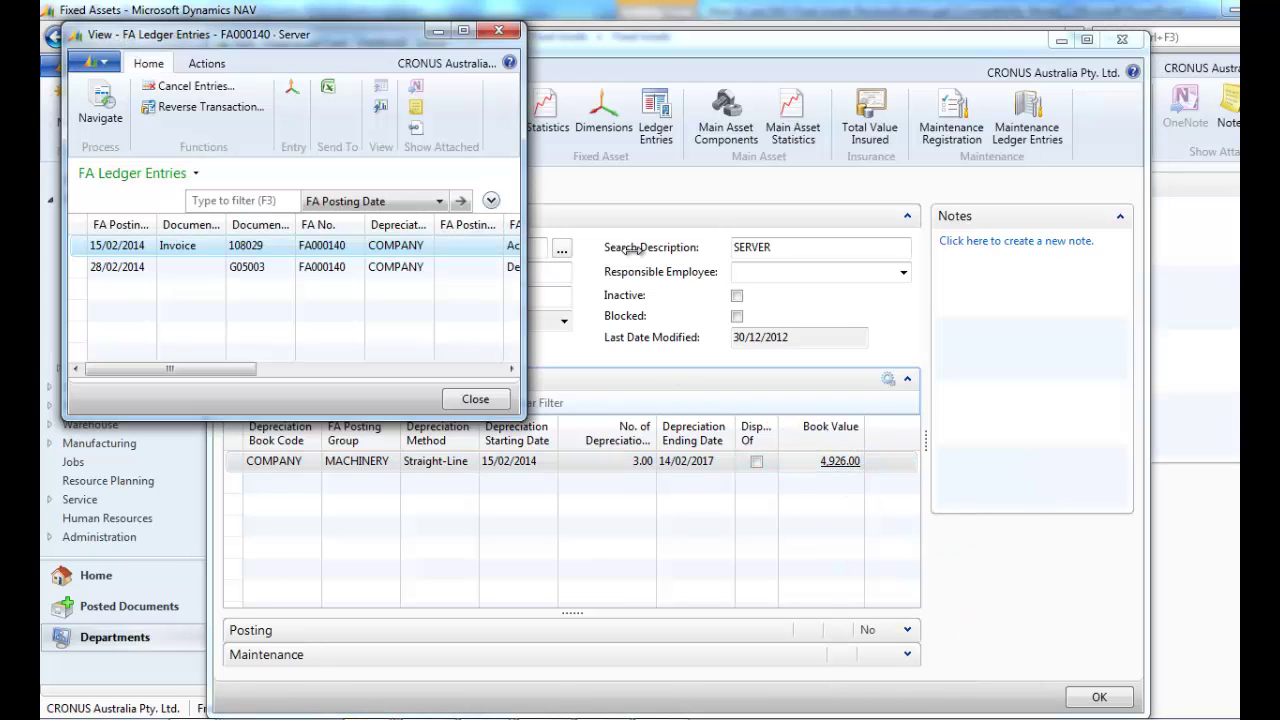
- Widen the ledger entries to review the 5,000.00 acquisition and 74.00 depreciation, then close them
left_click_drag(522, 218, 789, 313)
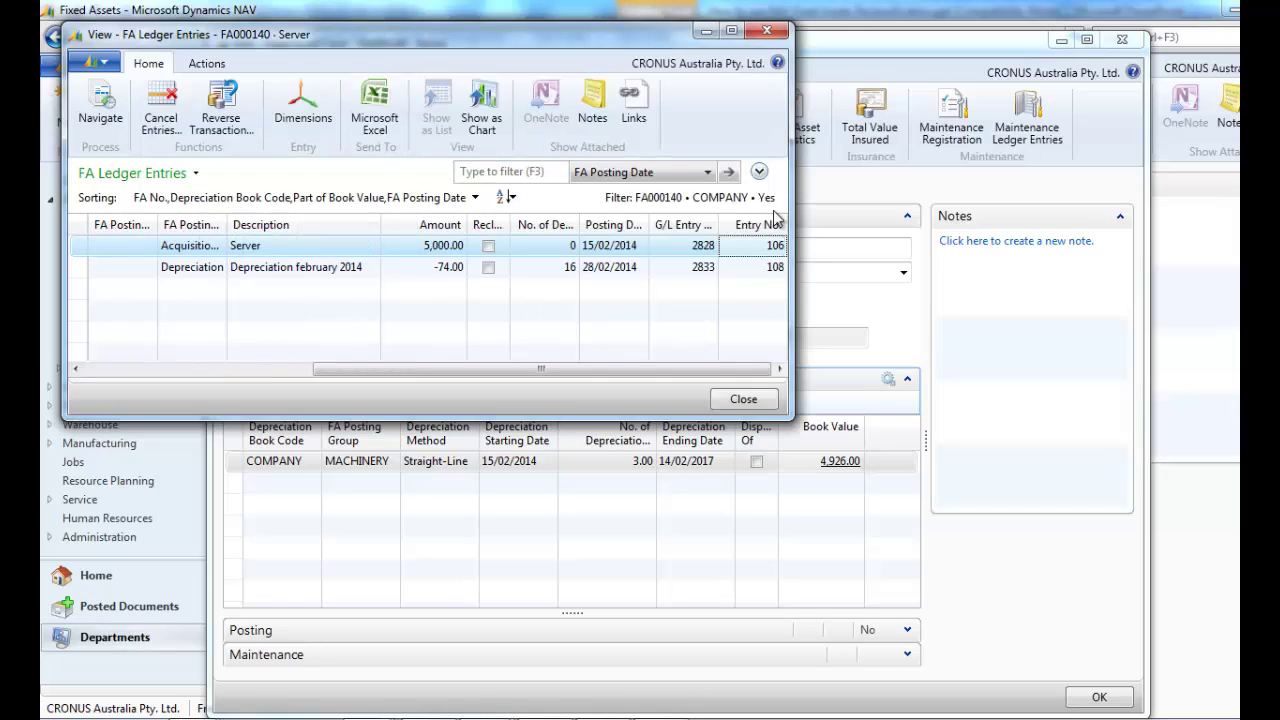
left_click(768, 32)
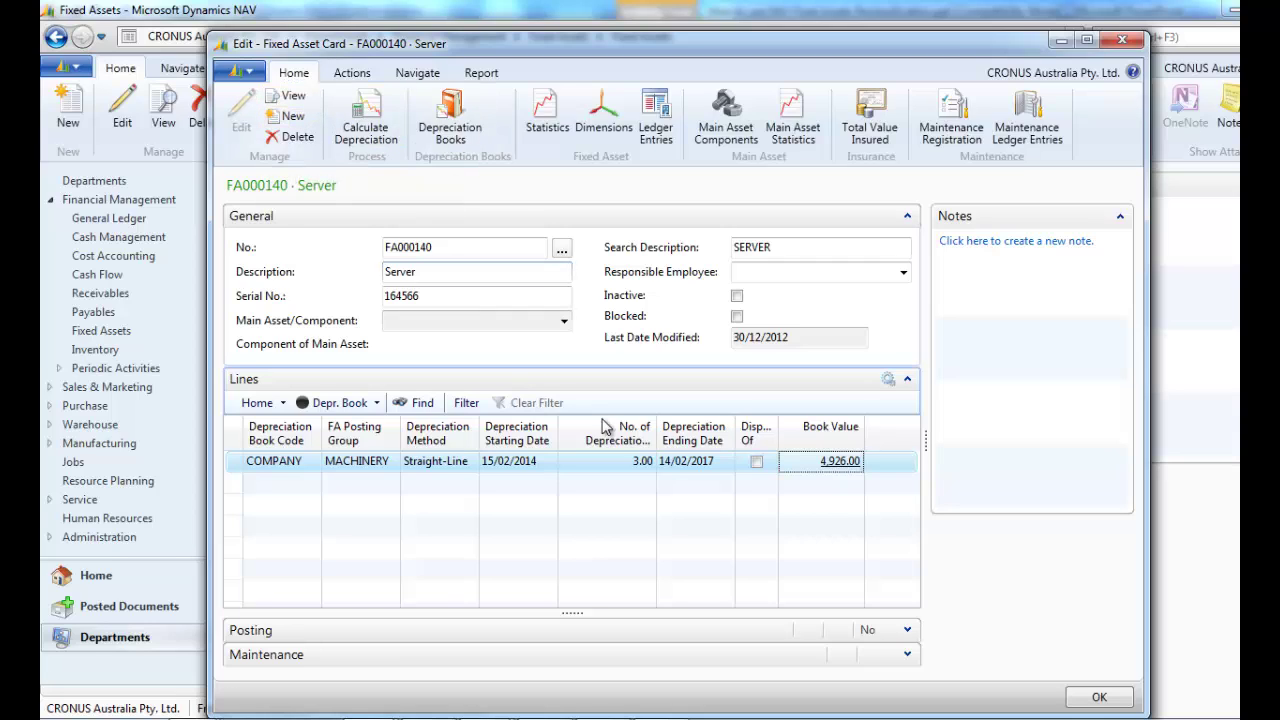
- Create fixed asset FA000160 with description 'server' and serial number 196699
left_click(294, 121)
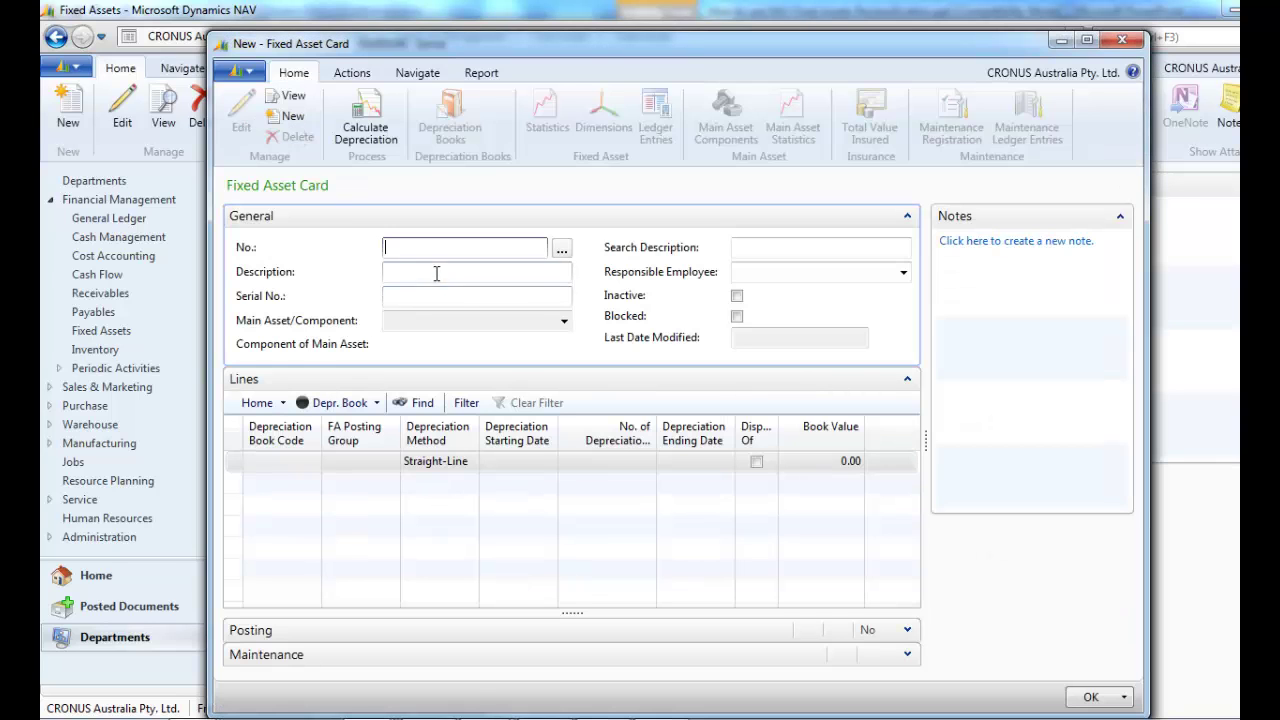
left_click(436, 272)
type("server")
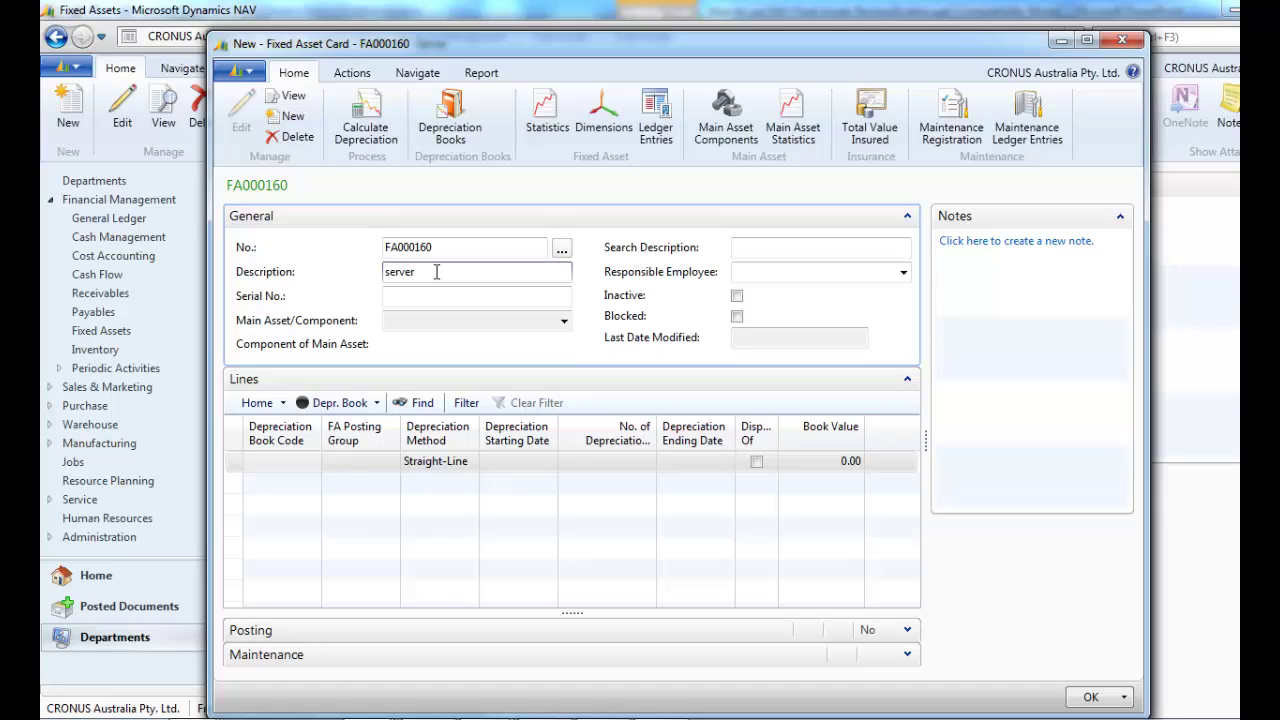
key("Tab")
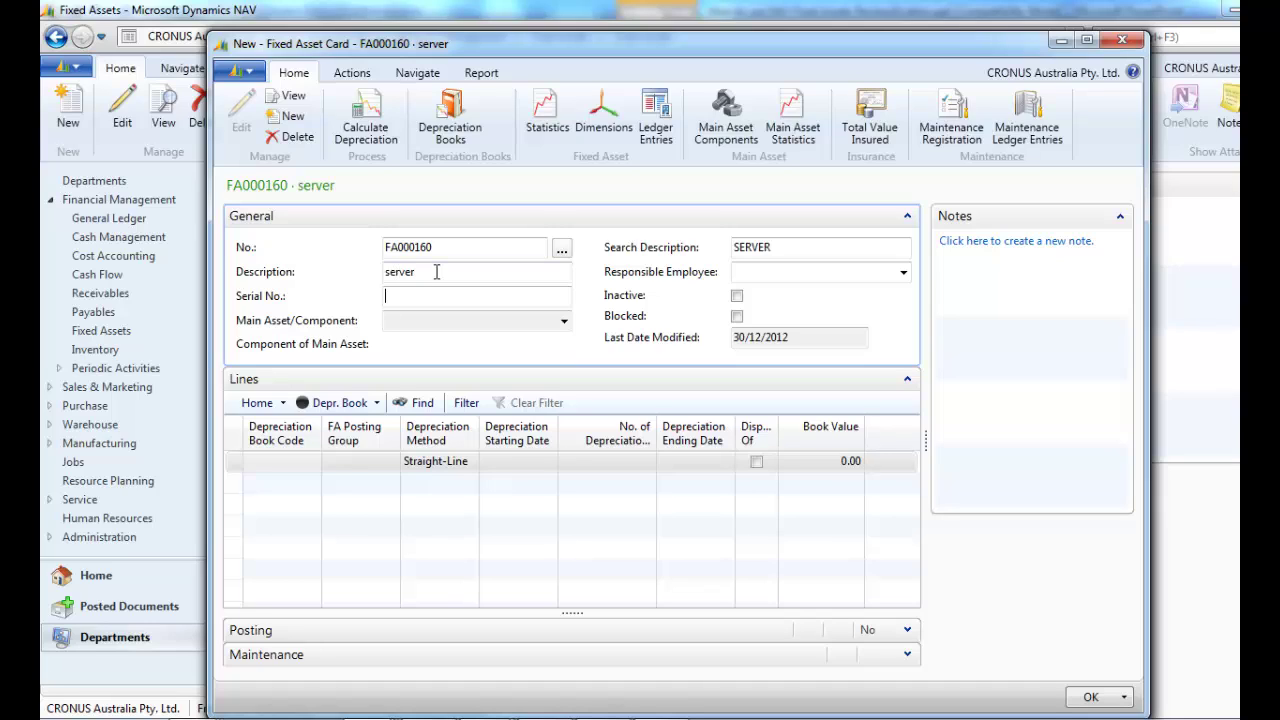
type("196699")
key("Tab")
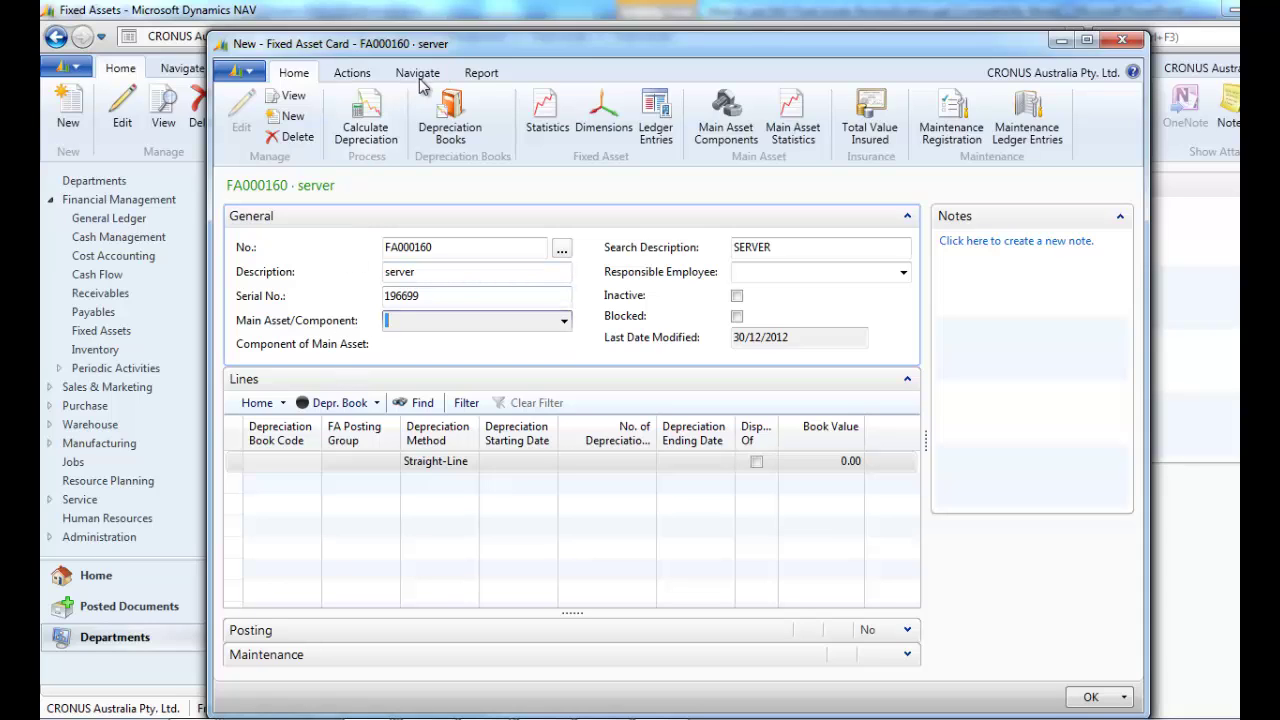
- Give FA000160 a default DEPARTMENT dimension with value code ADM
left_click(603, 115)
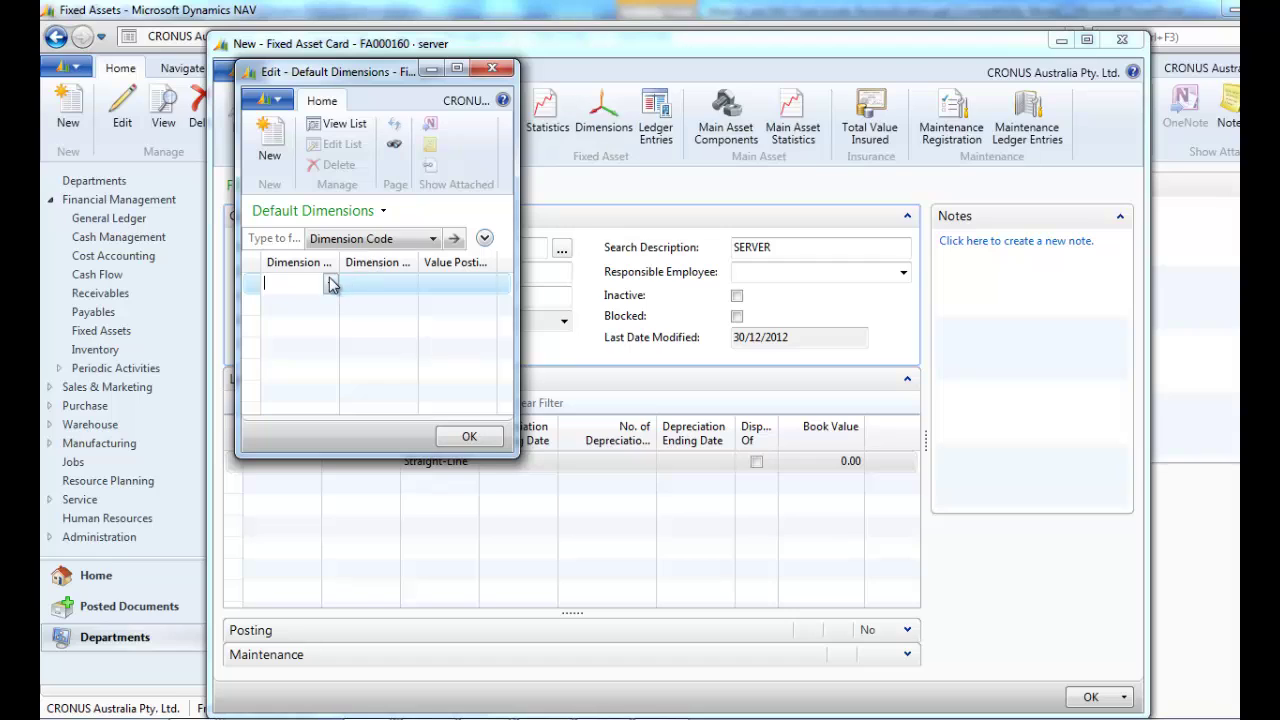
left_click(330, 284)
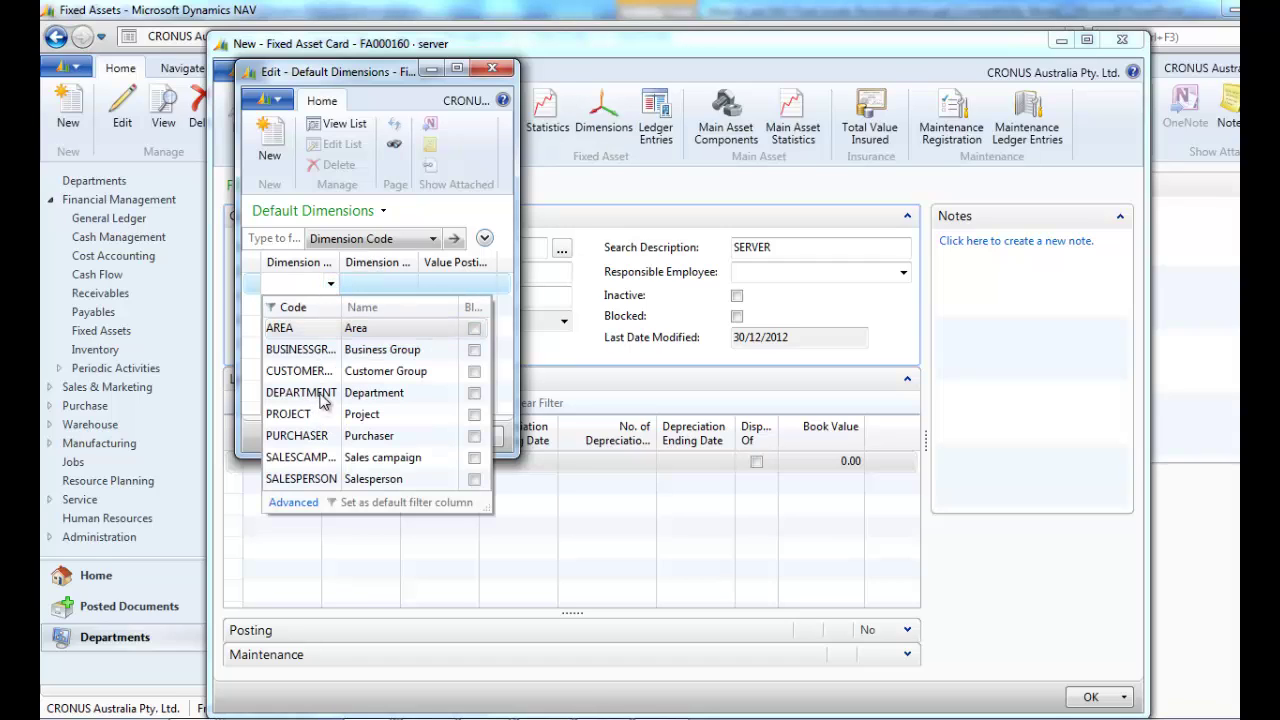
left_click(320, 394)
type("ADM")
key("Tab")
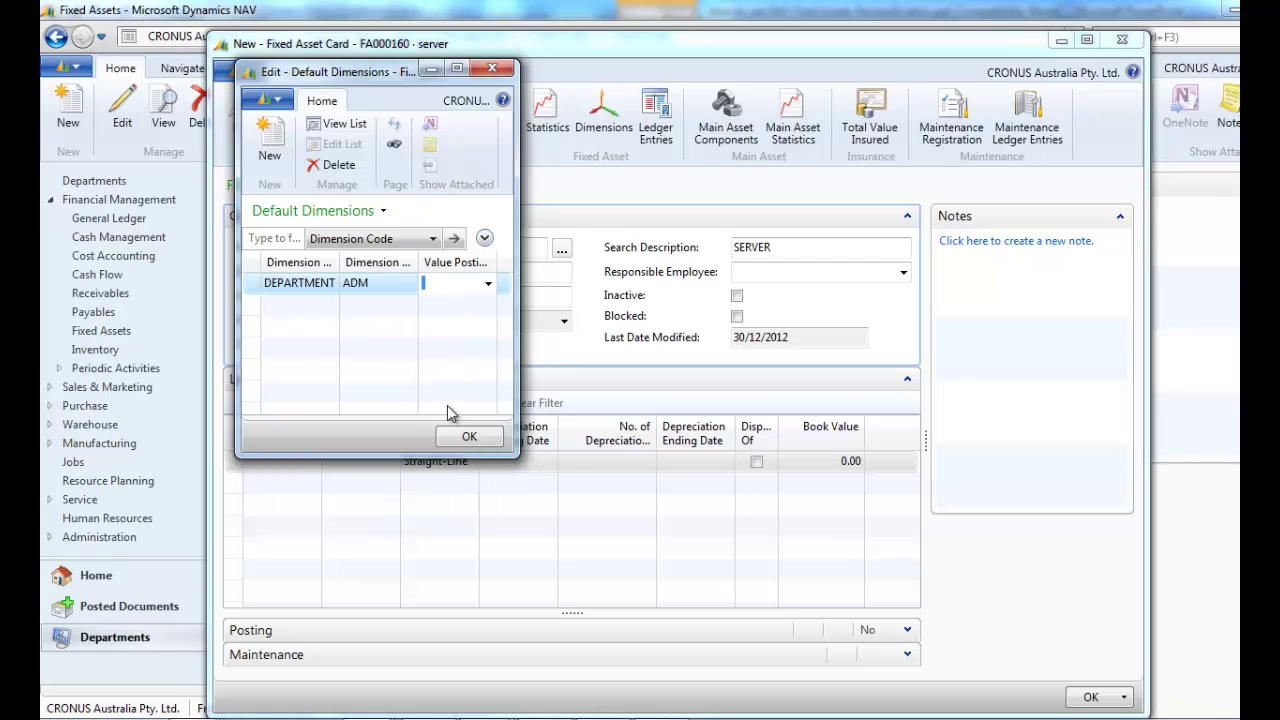
left_click(467, 433)
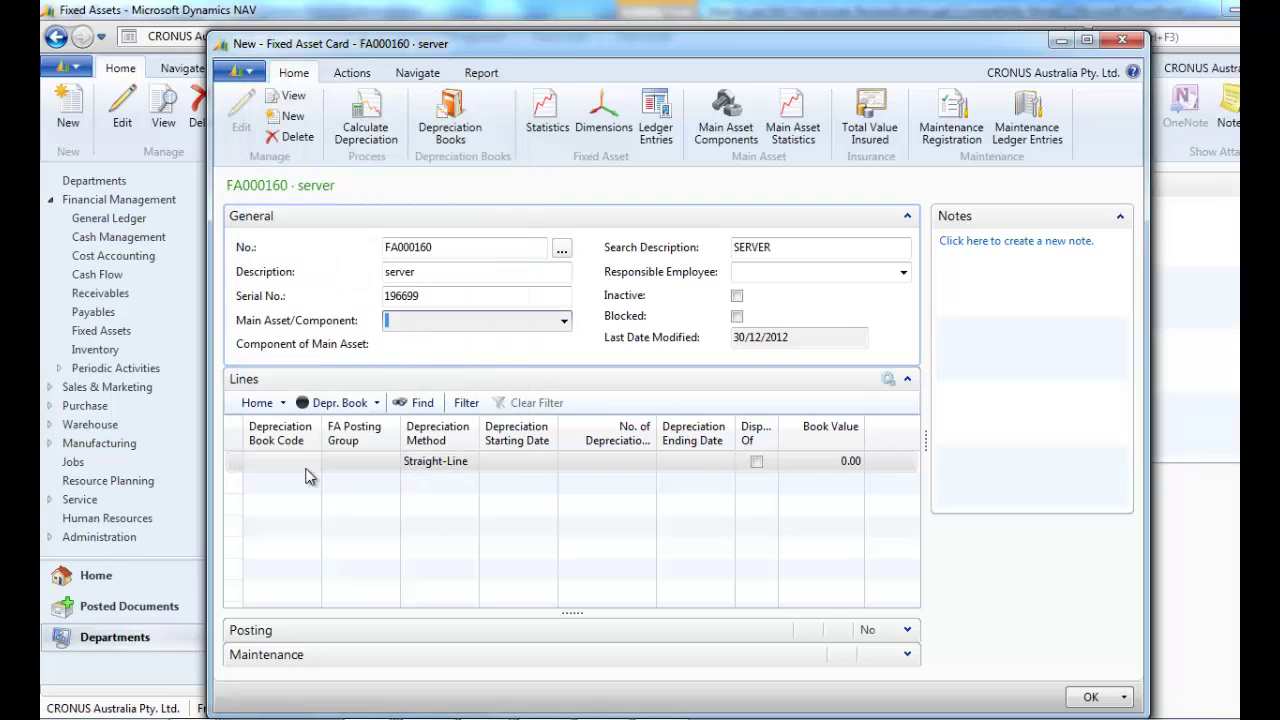
- Add a COMPANY depreciation book line using the IT posting group
left_click(297, 463)
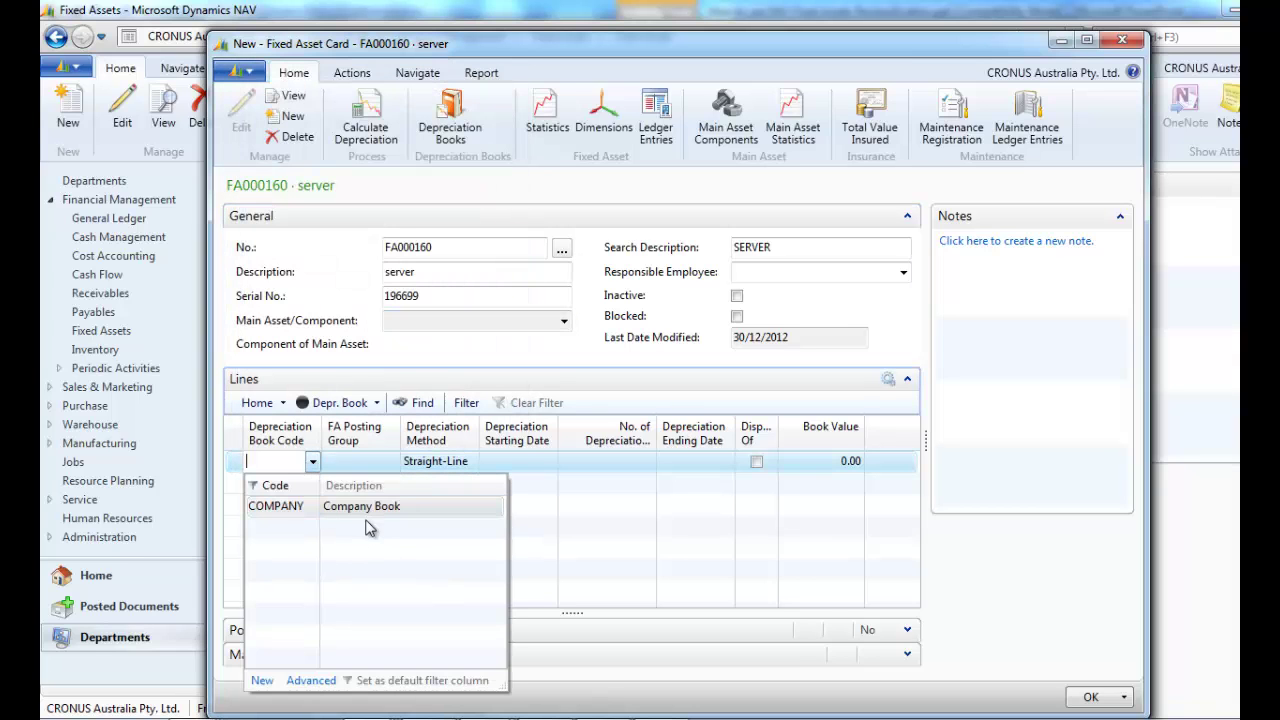
left_click(380, 508)
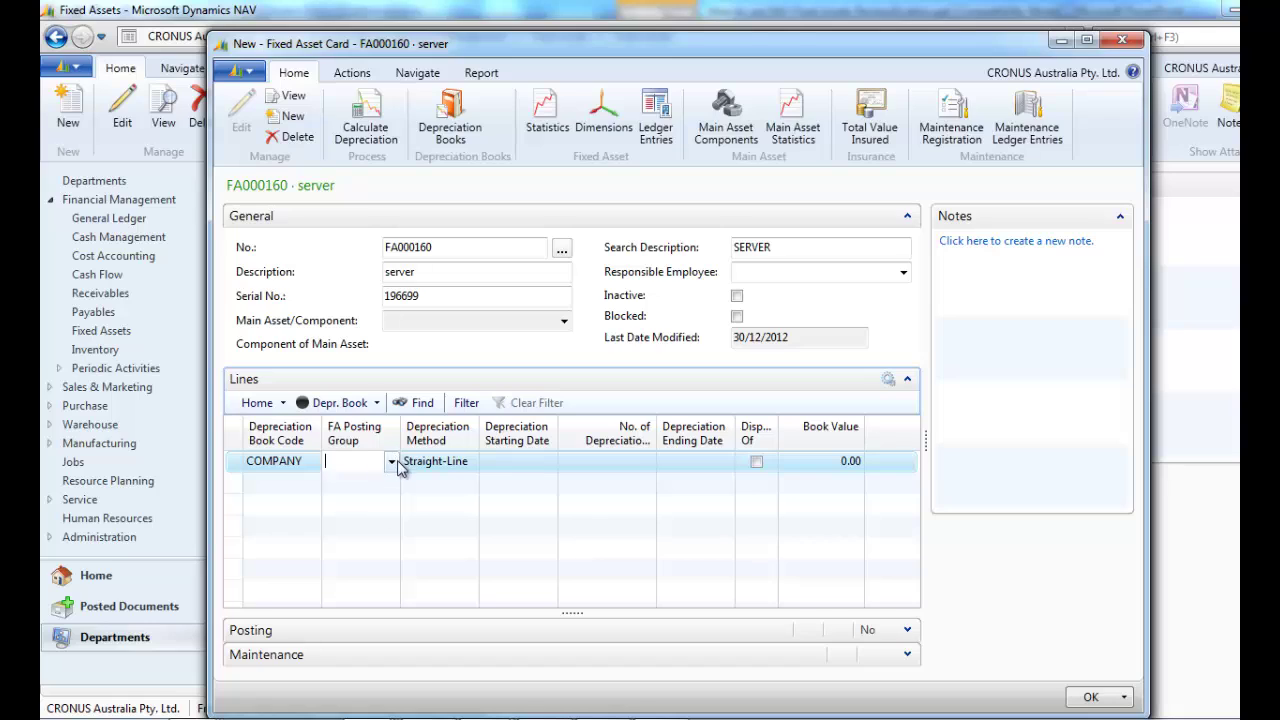
left_click(391, 462)
left_click(375, 531)
key("Tab")
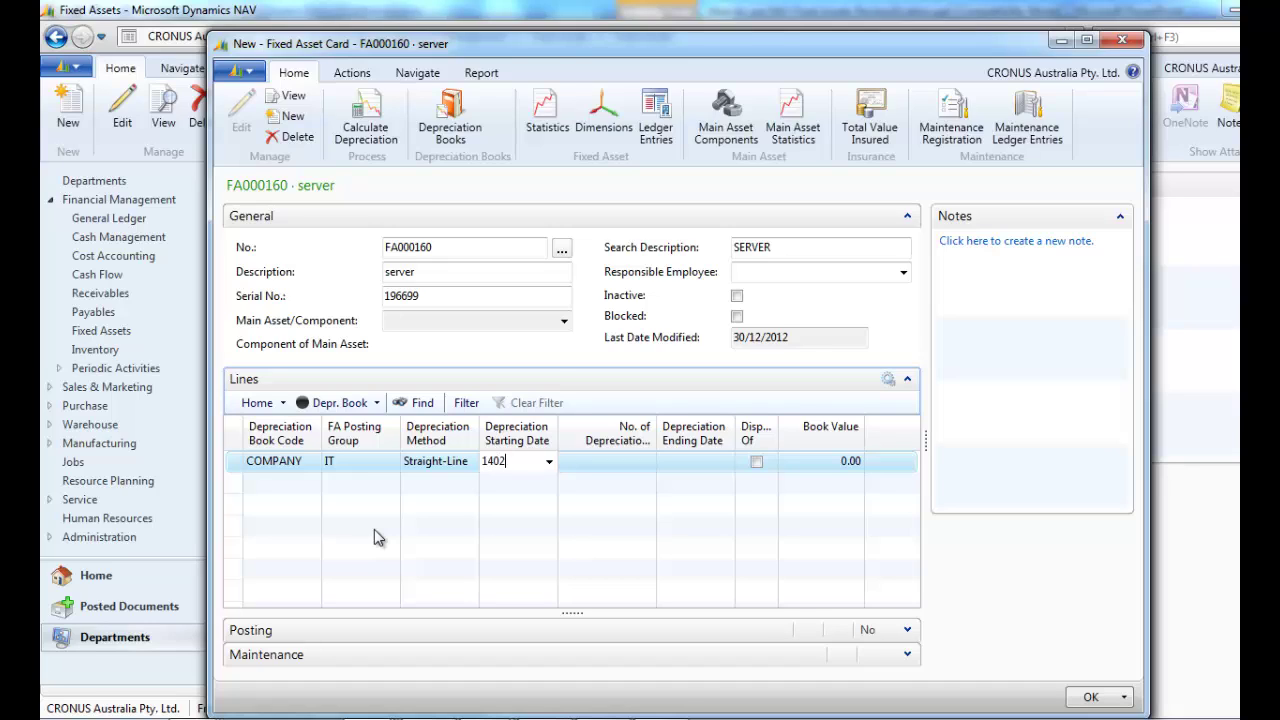
- Set depreciation dates 1/03/2014 to 14/02/2017 and drop the extra empty line
key("Tab")
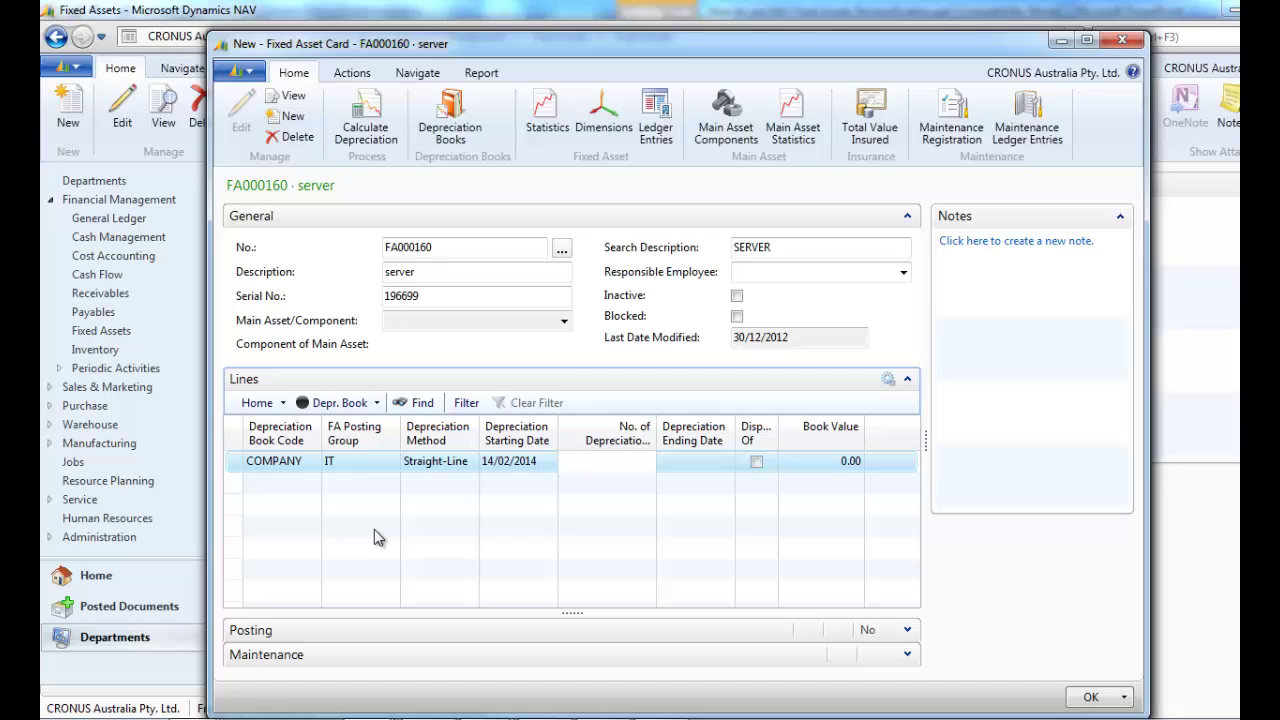
key("shift+Tab")
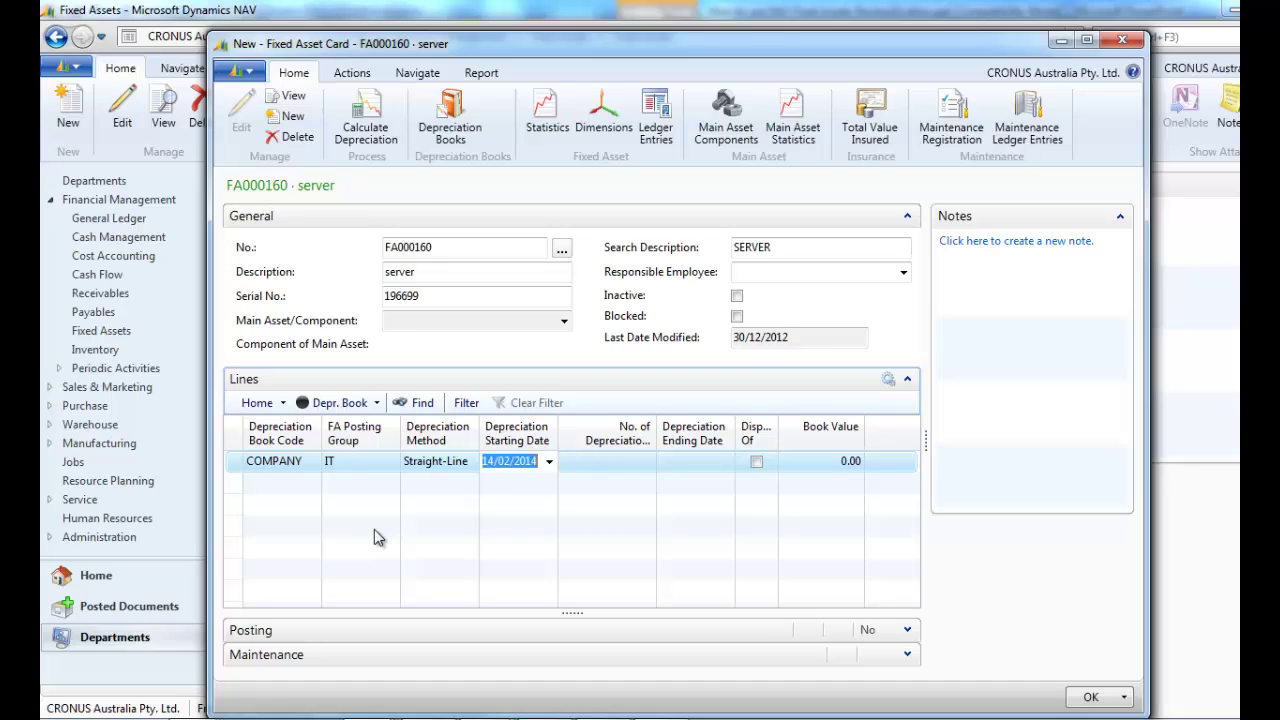
type("0103")
key("Tab")
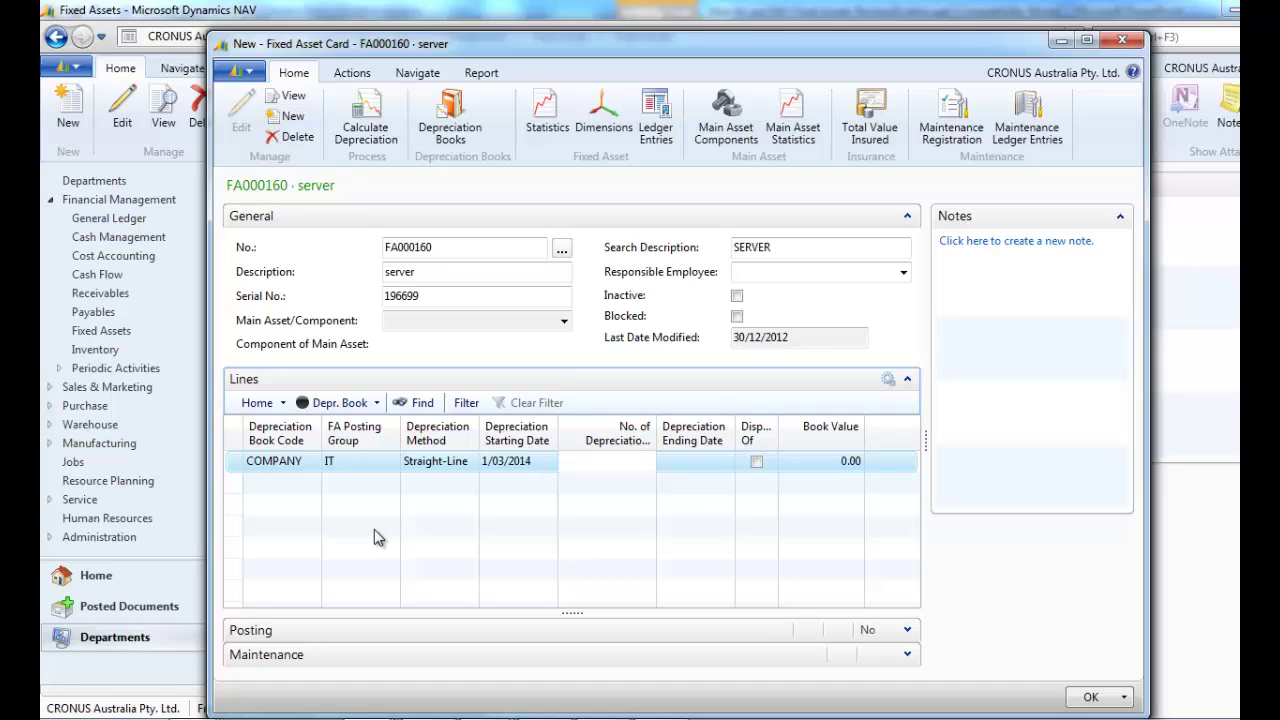
key("Tab")
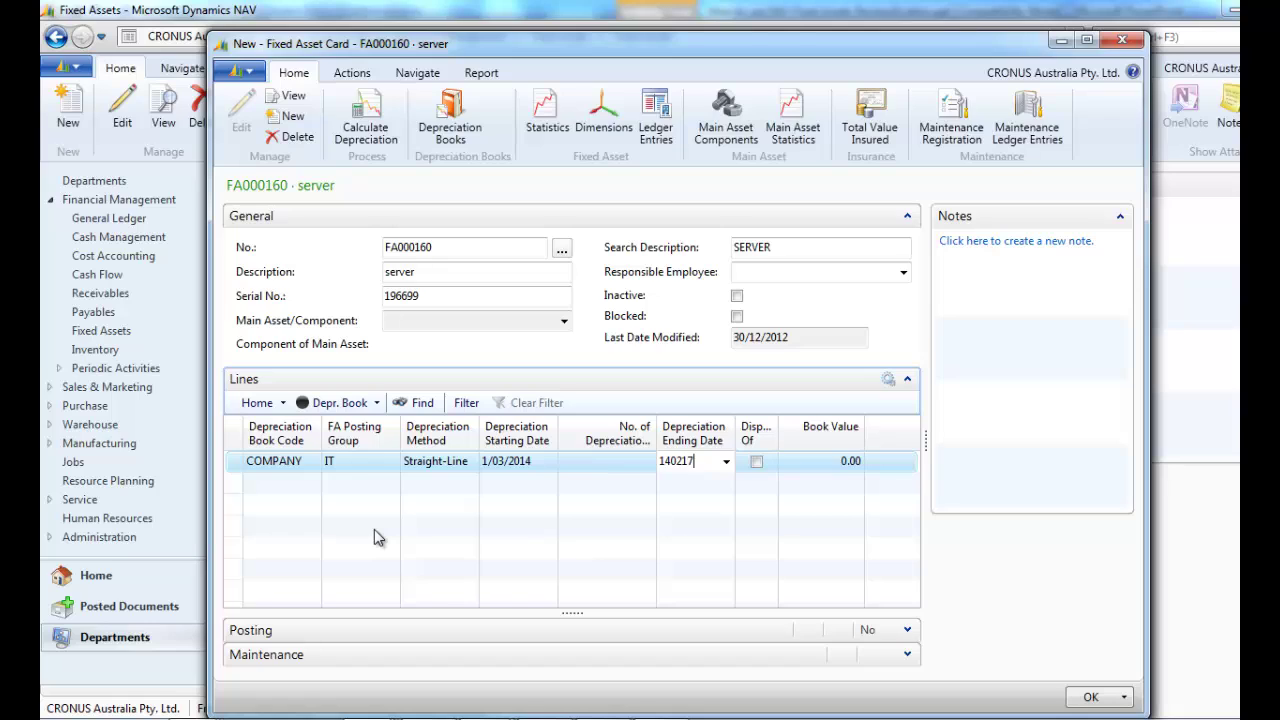
key("Tab")
key("Up")
key("Tab")
key("Tab")
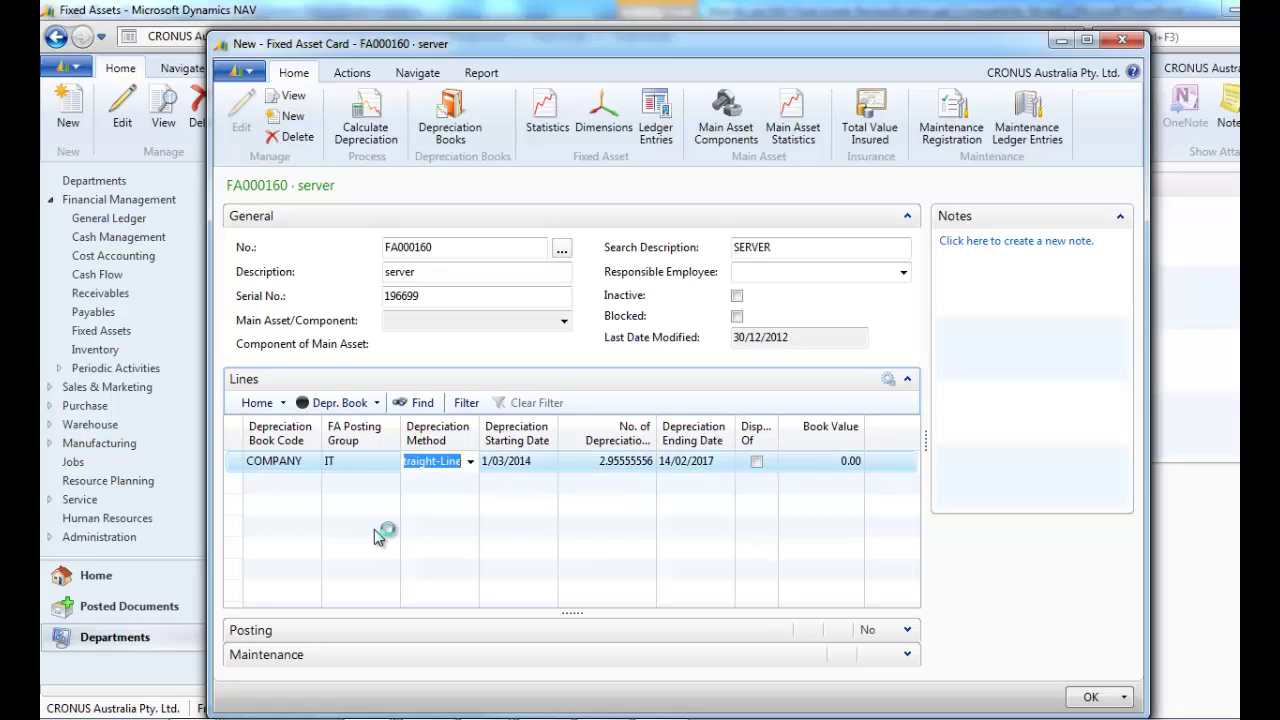
- Close both asset cards and return to the Fixed Assets department page
left_click(1125, 42)
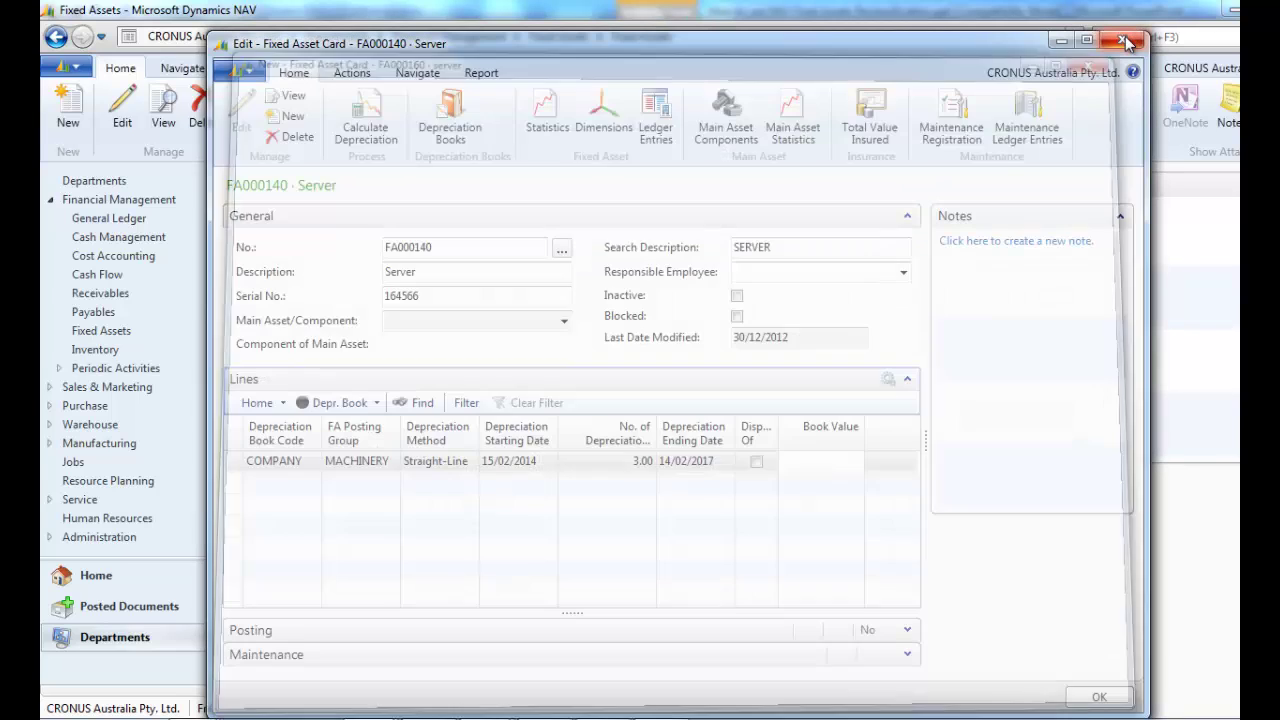
left_click(1125, 42)
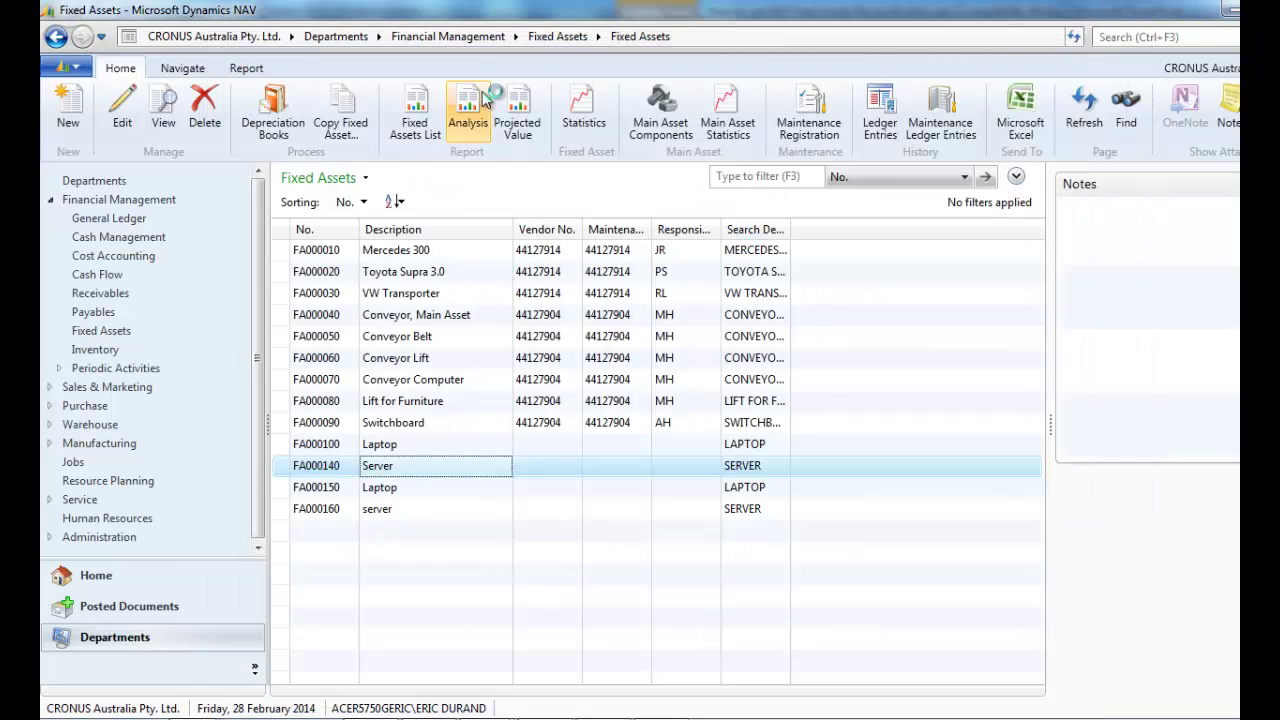
left_click(572, 40)
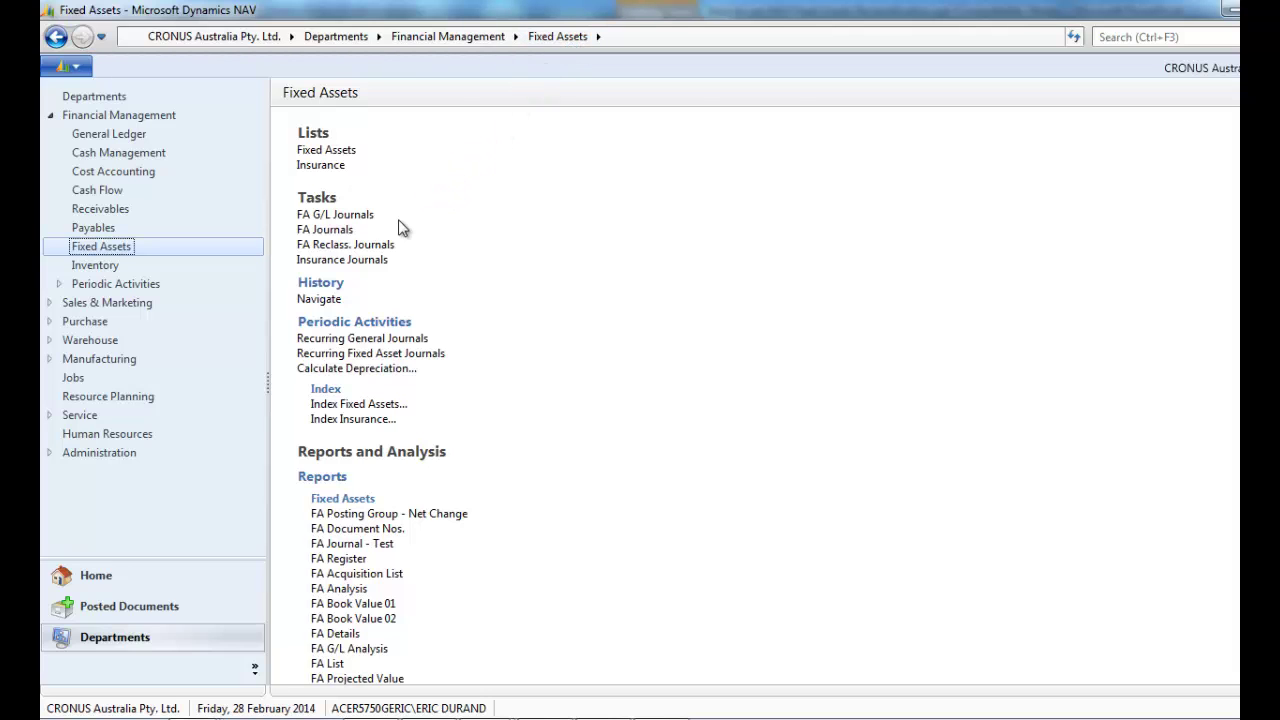
- Start a reclass journal line dated 1/03/2014 with FA000140 Server as source asset
left_click(383, 246)
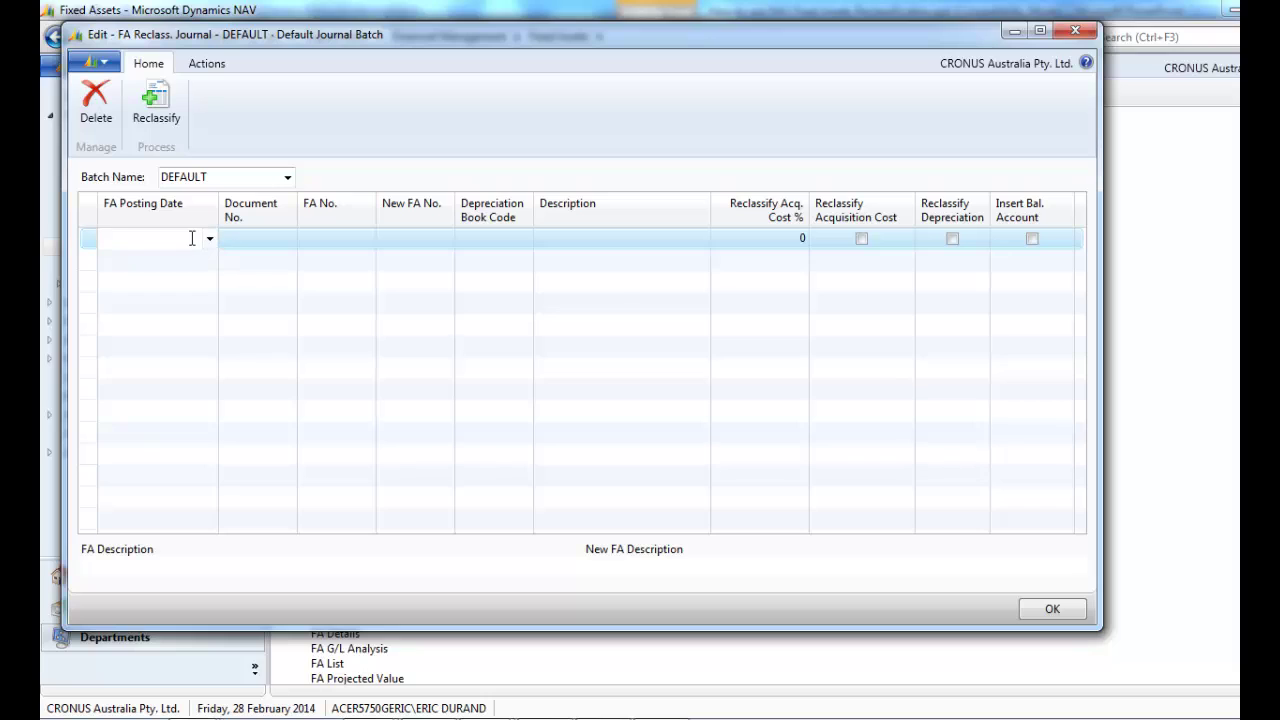
type("0103")
key("Tab")
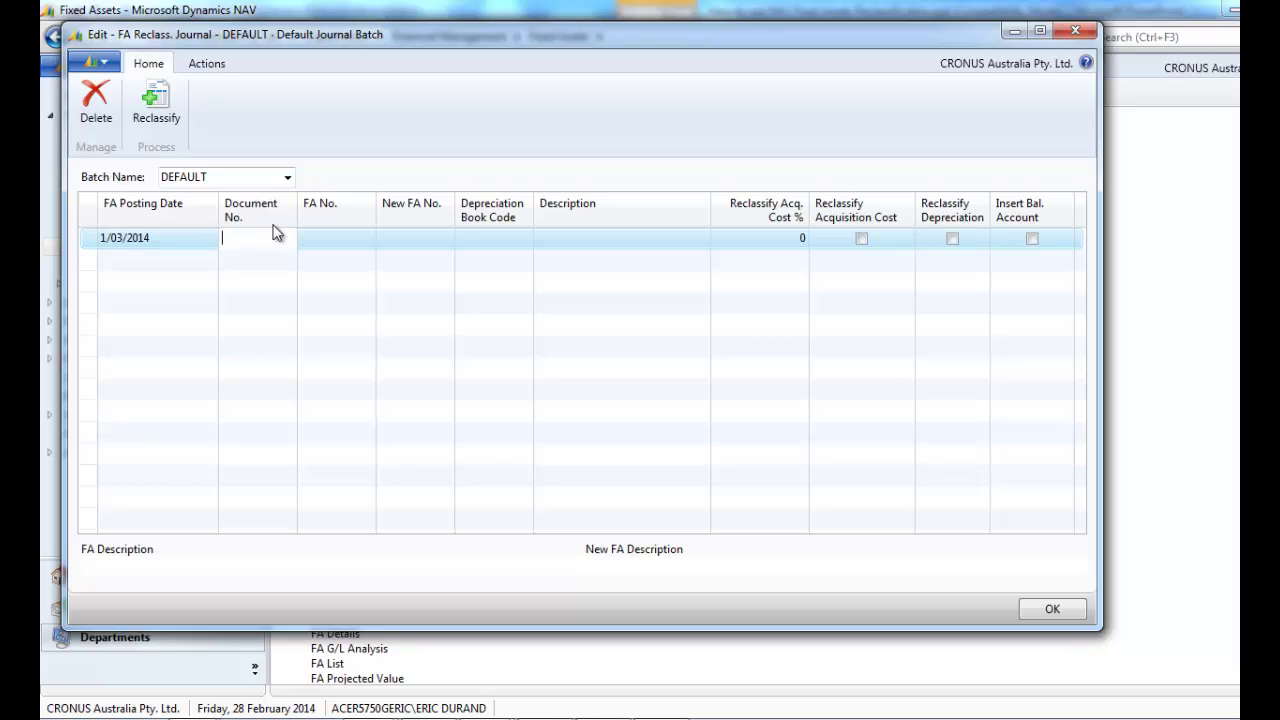
left_click(358, 238)
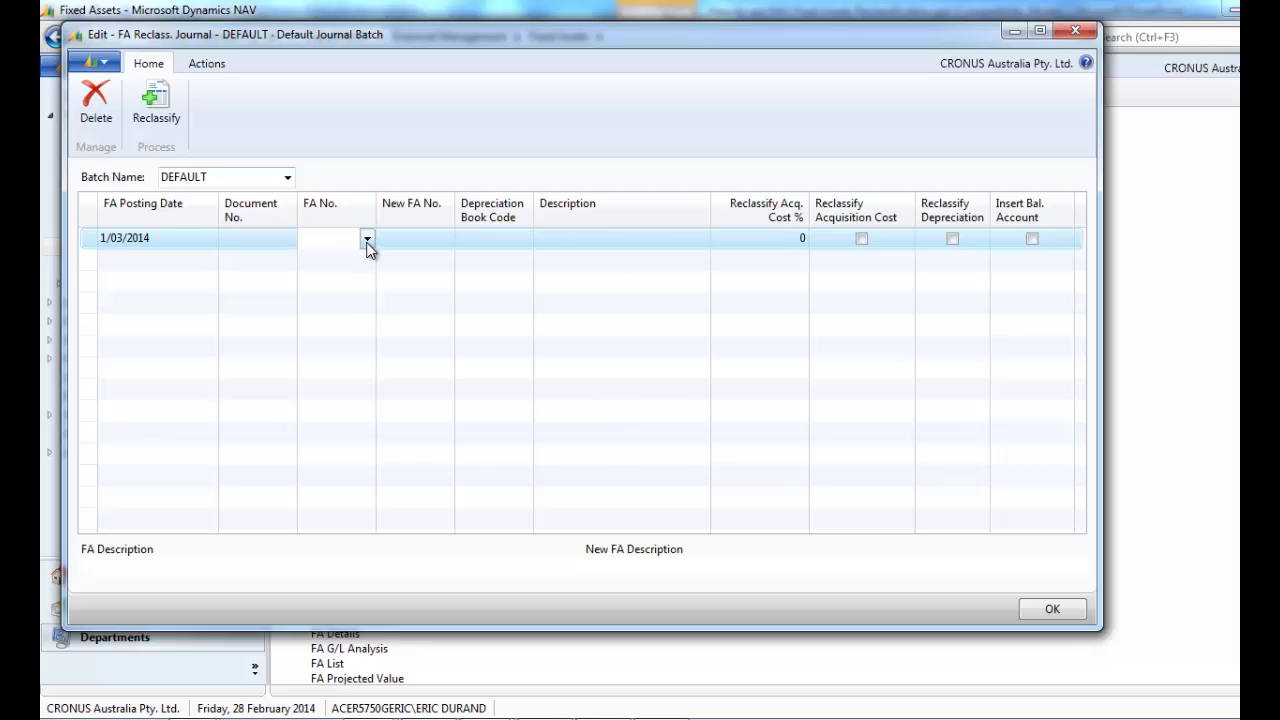
left_click_drag(604, 341, 607, 447)
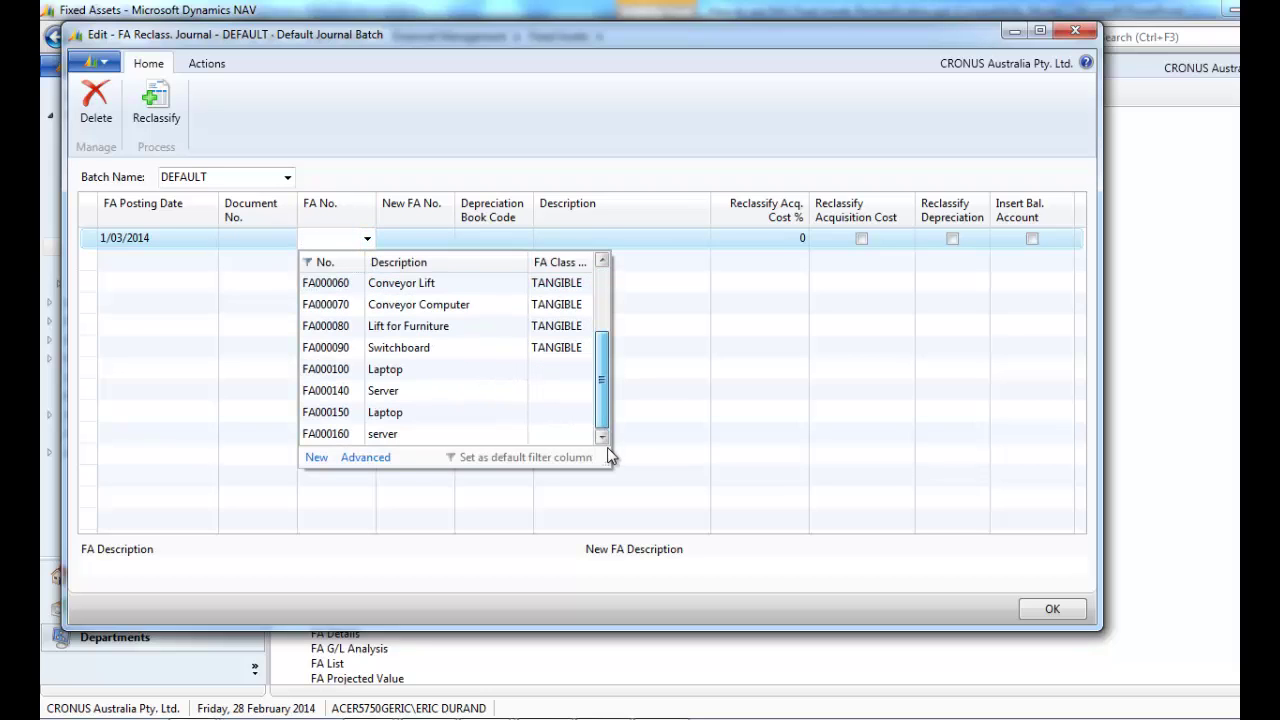
left_click(408, 390)
key("Tab")
- Set new asset FA000160 at 100%, reclassifying acquisition cost and depreciation
left_click(447, 239)
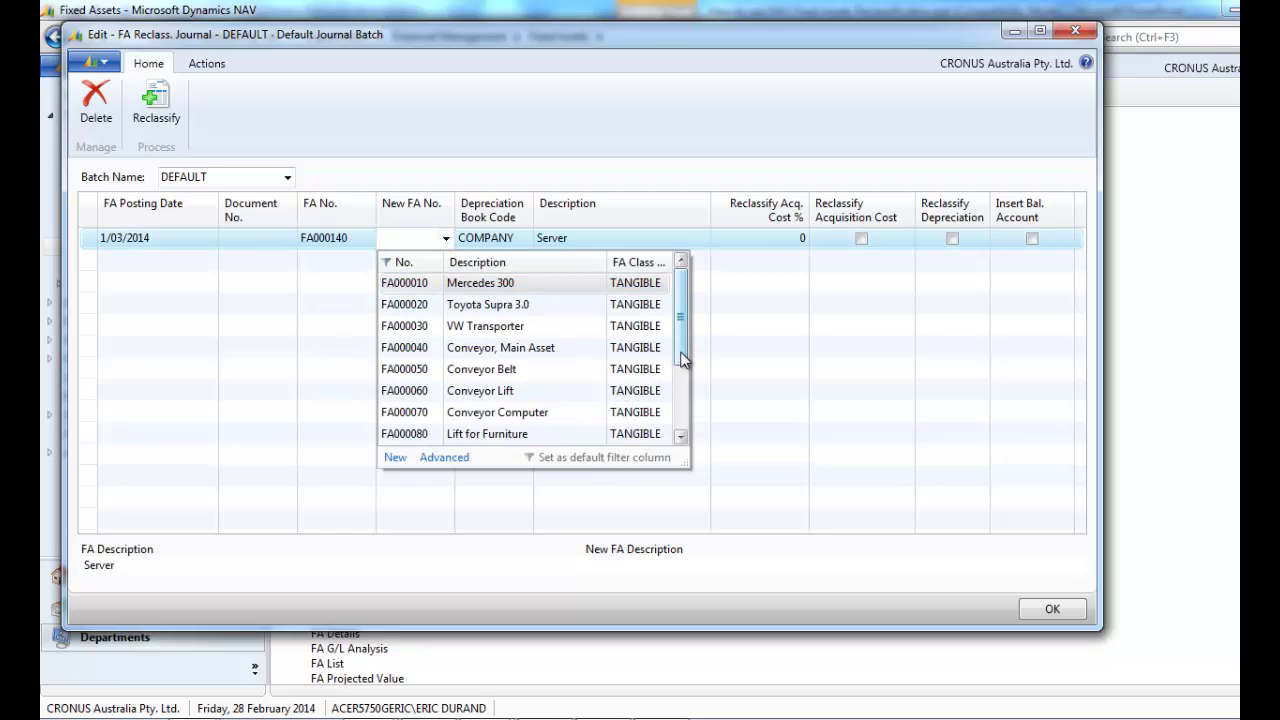
left_click(680, 437)
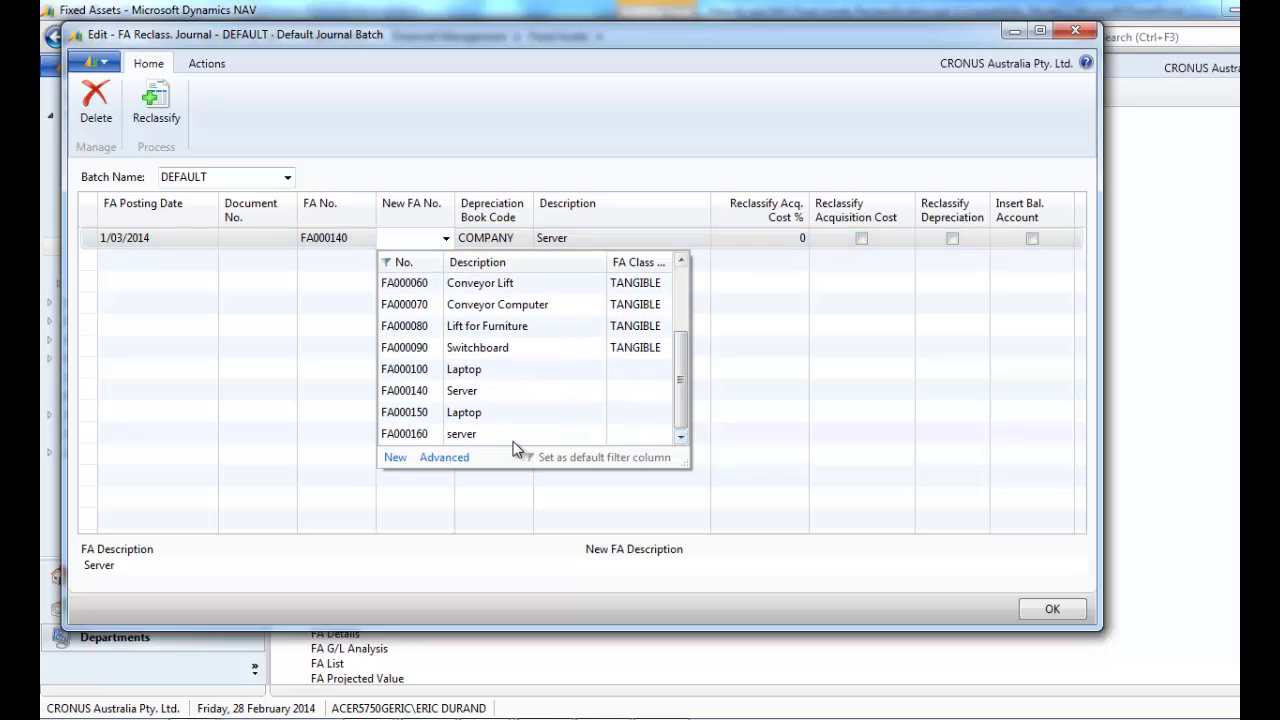
left_click(503, 434)
key("Tab")
key("Tab")
key("Tab")
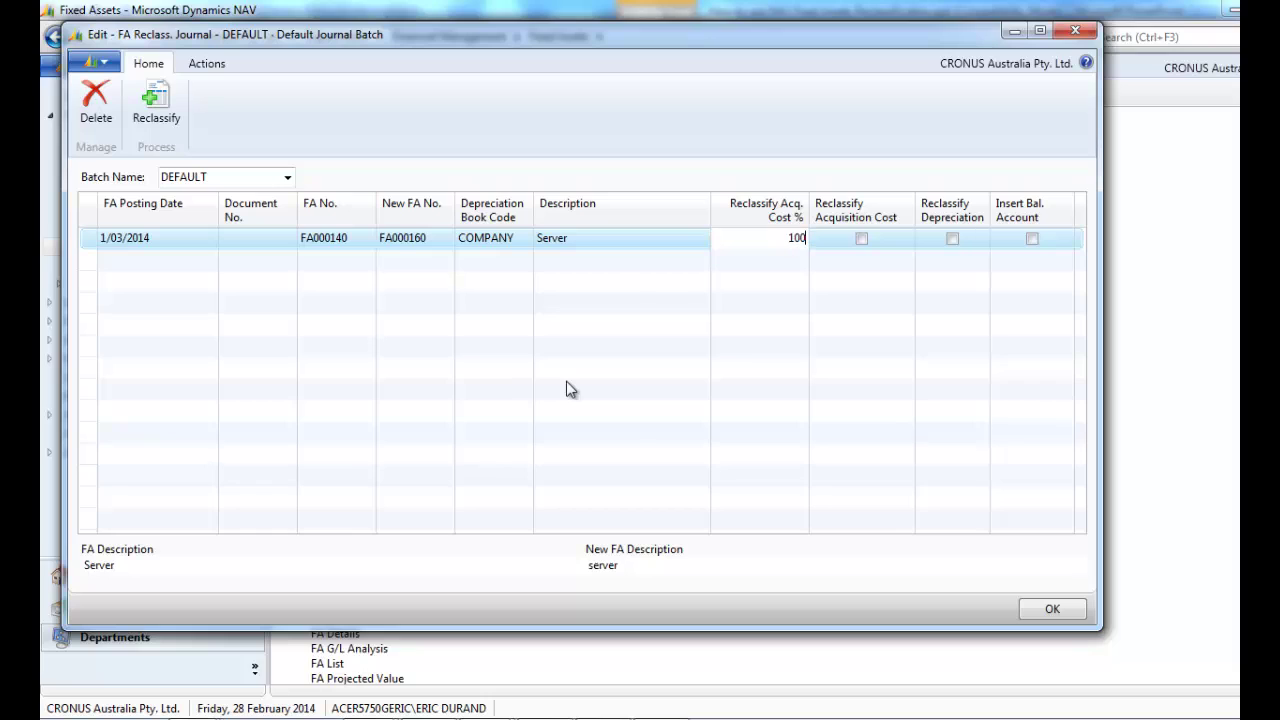
type("100")
key("Tab")
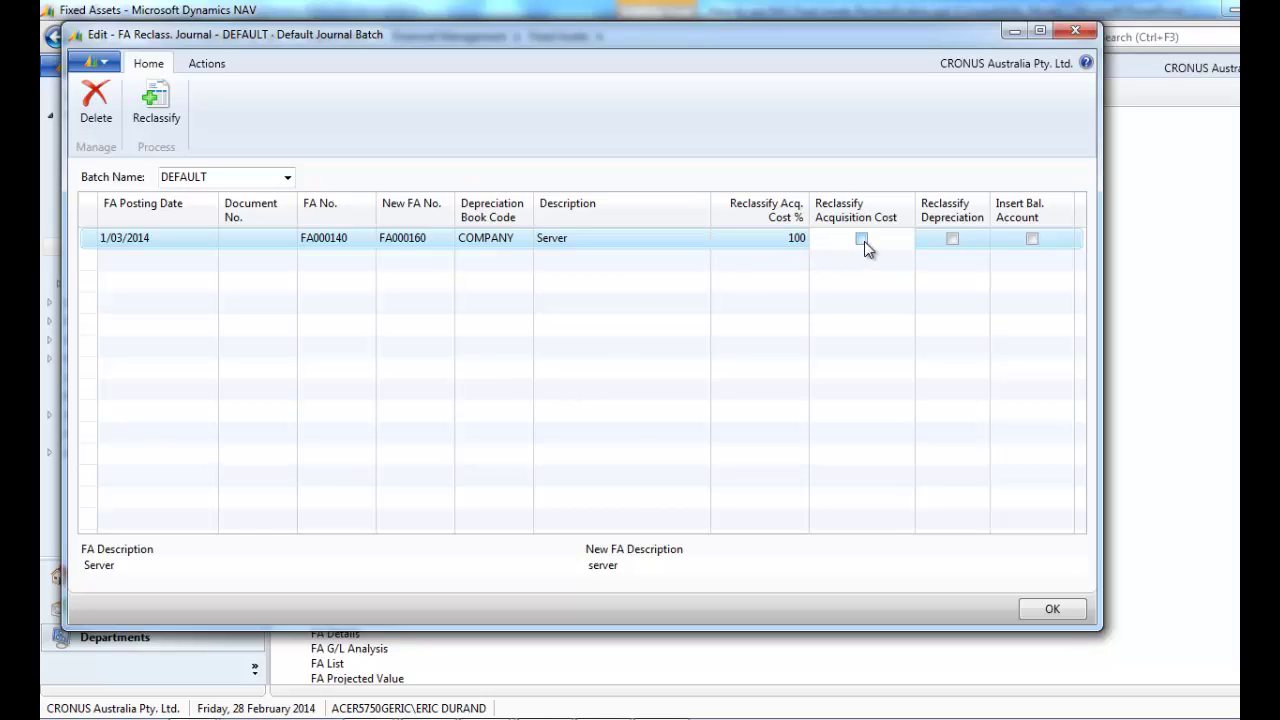
left_click(862, 240)
left_click(953, 241)
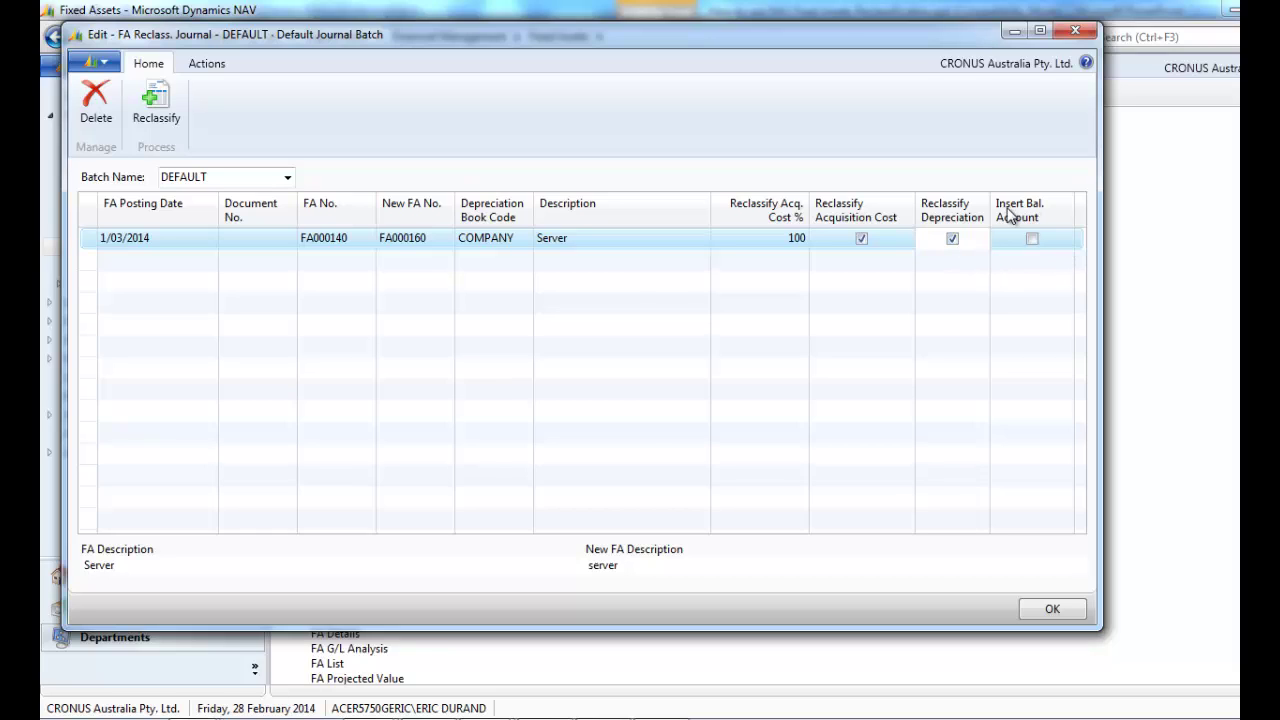
- Reclassify the FA000140-to-FA000160 line, confirm success, and close the reclass journal
left_click(152, 112)
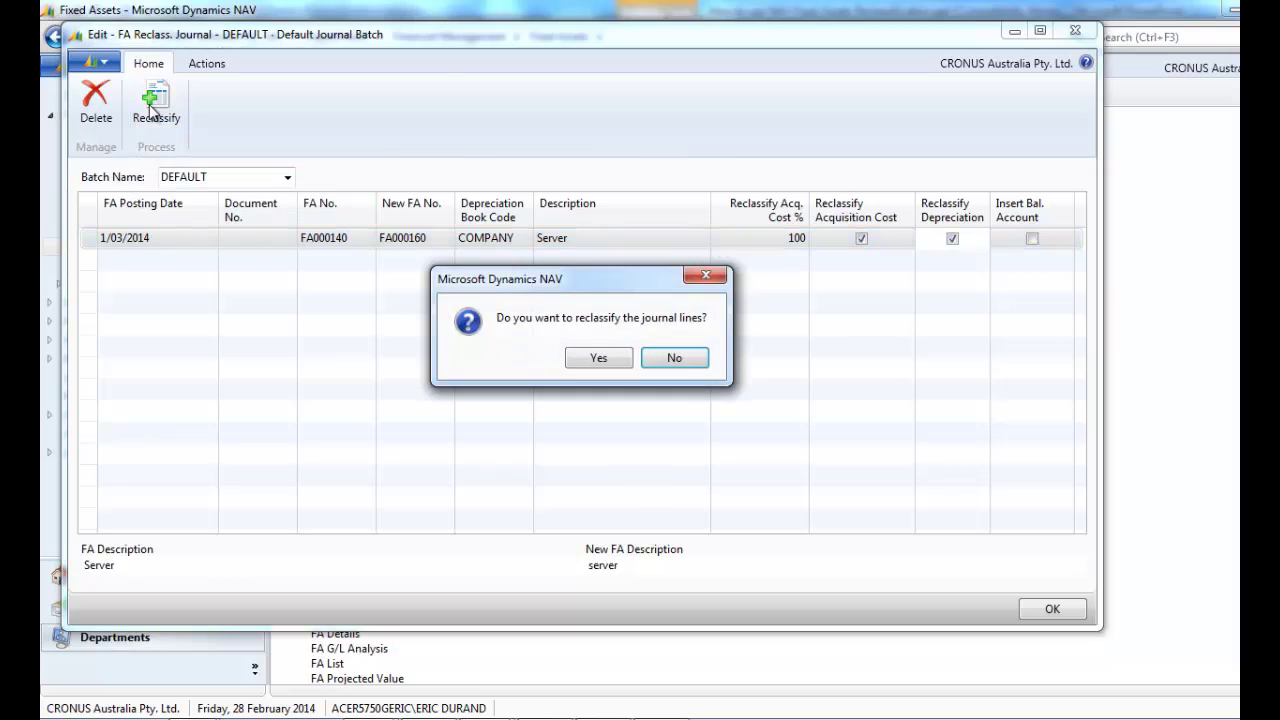
left_click(592, 362)
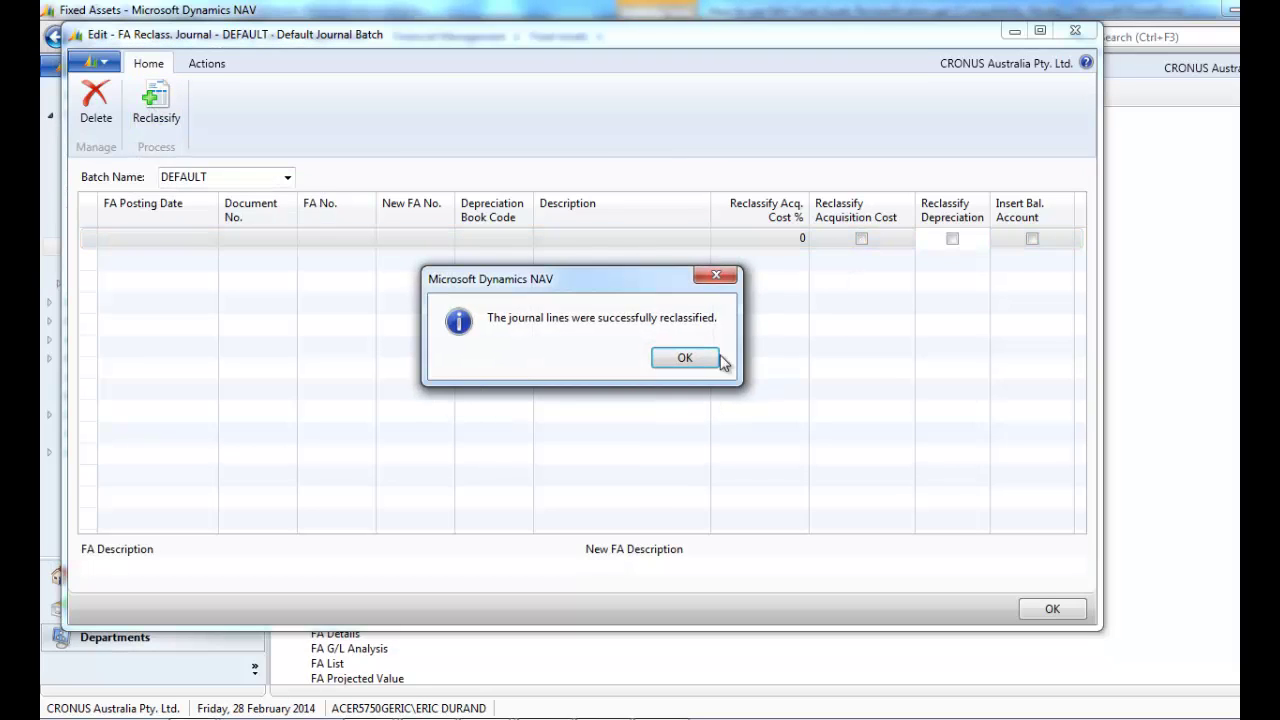
left_click(694, 362)
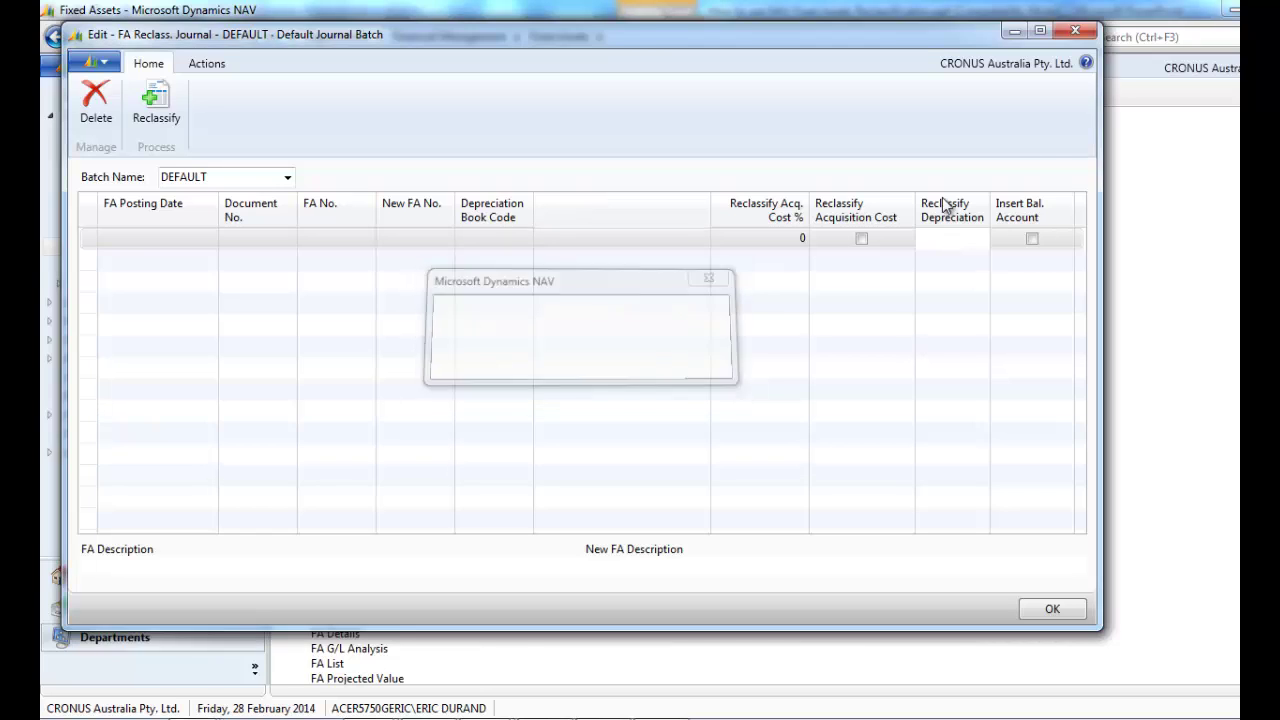
left_click(1075, 30)
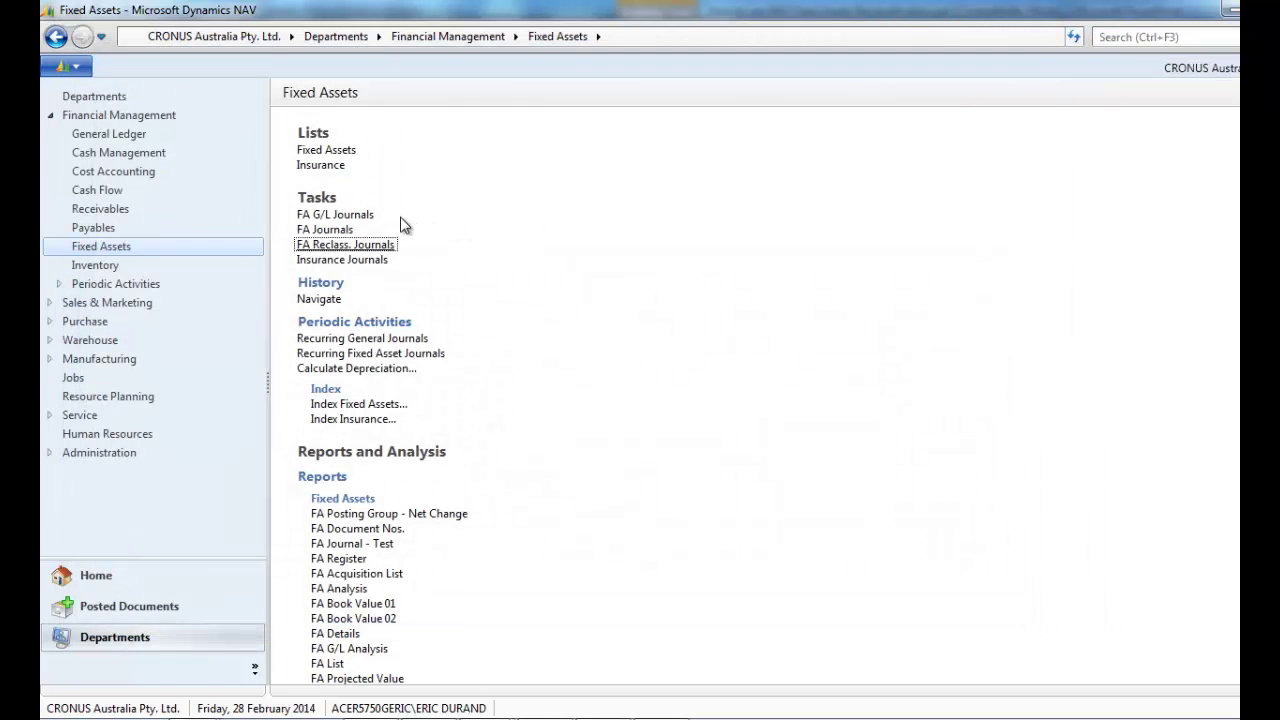
- Open the FA G/L journal and check its DEFAULT batch in the batch list
left_click(368, 216)
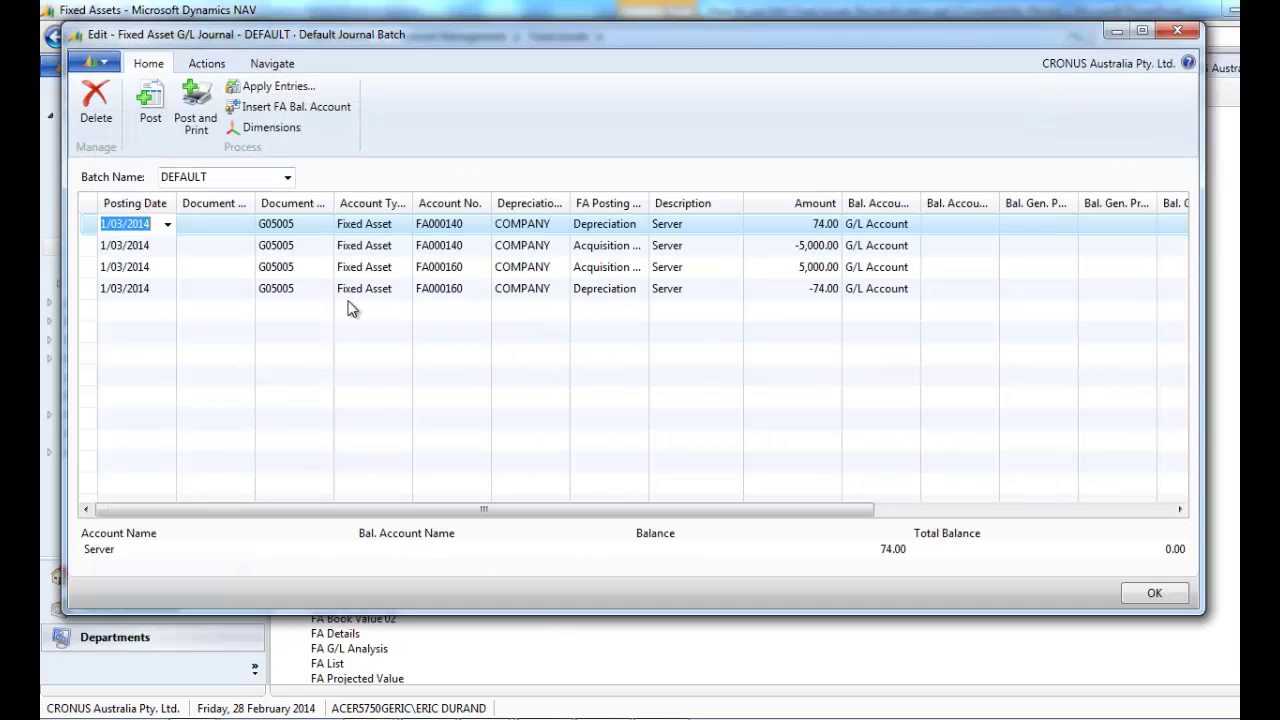
left_click(246, 179)
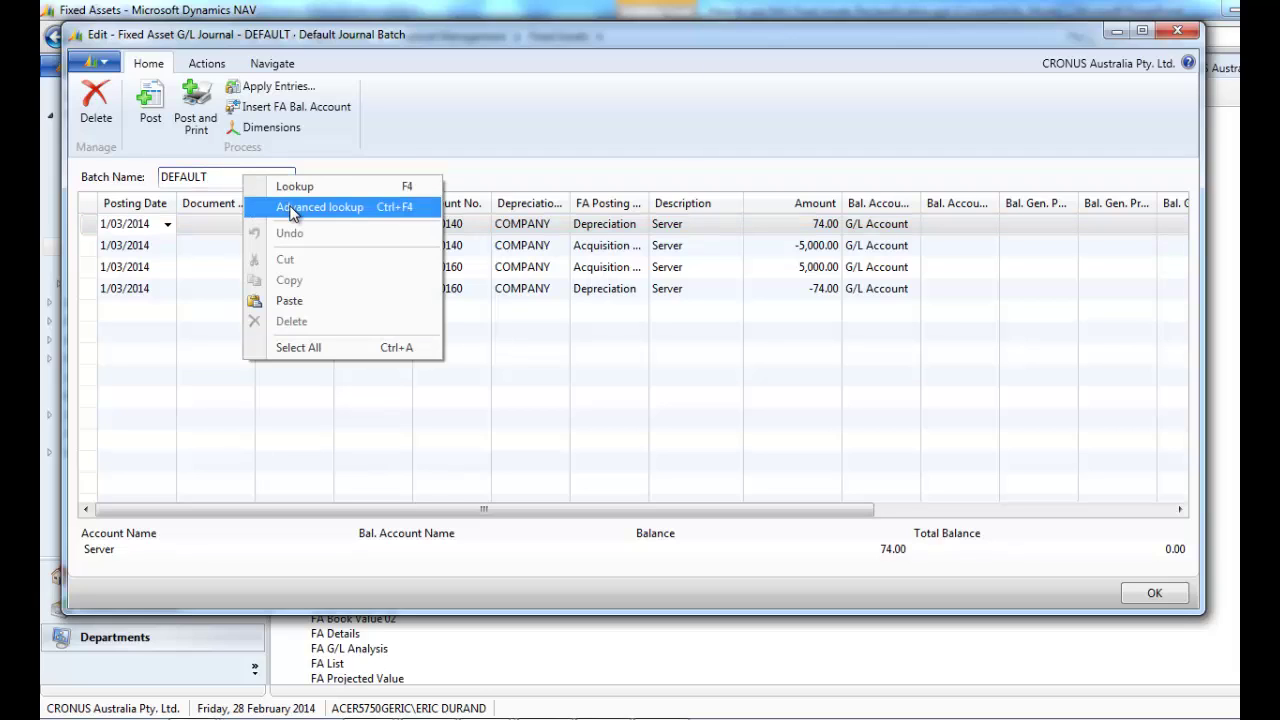
left_click(292, 207)
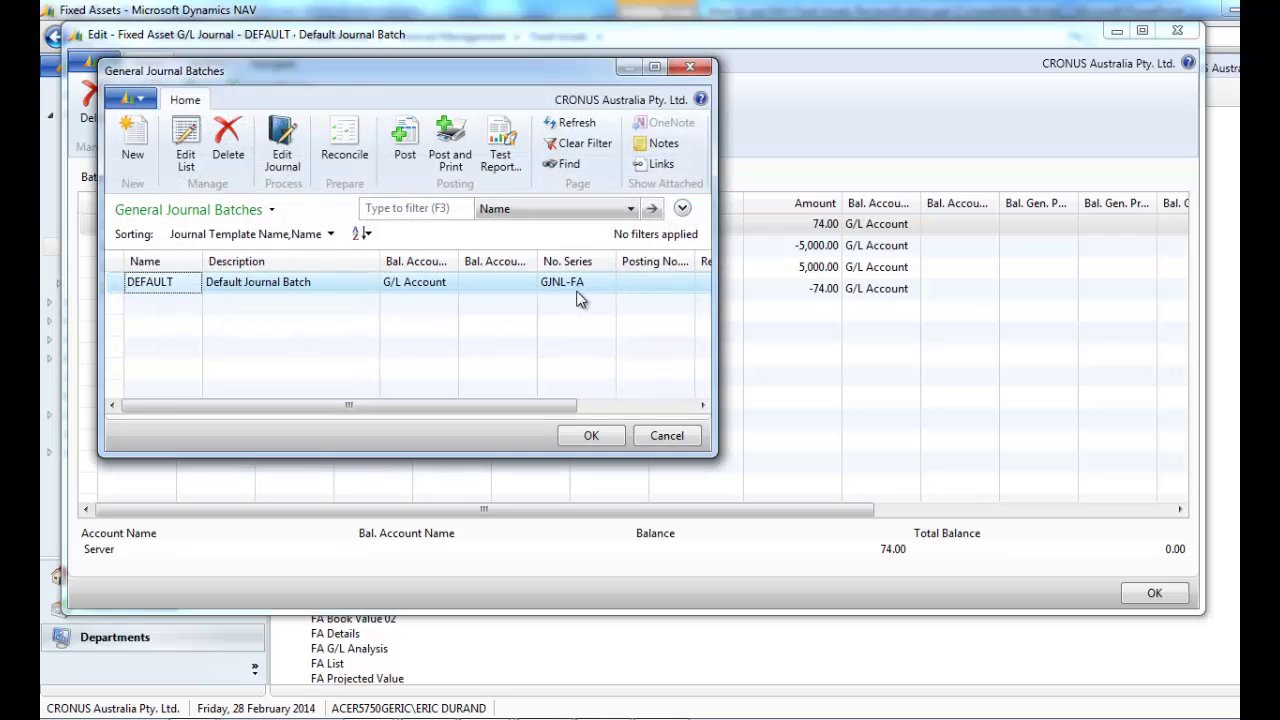
left_click(688, 68)
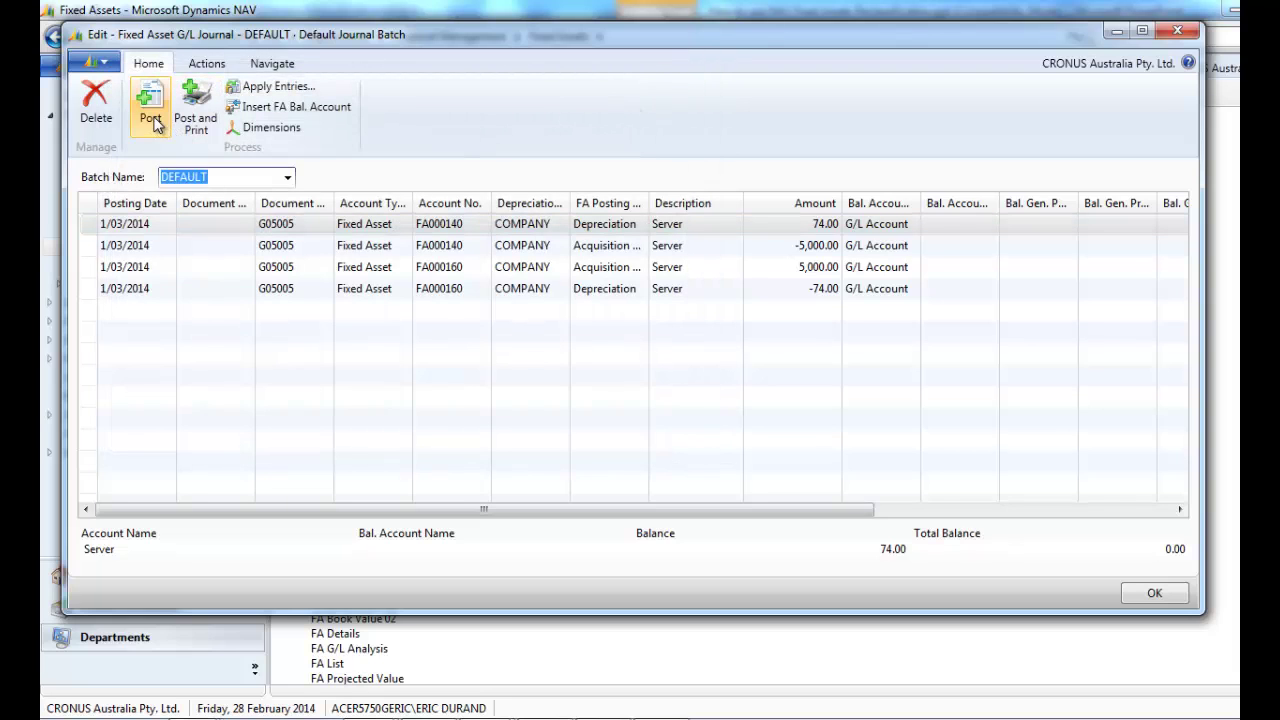
- Post the four reclassification lines and close the FA G/L journal
left_click(152, 120)
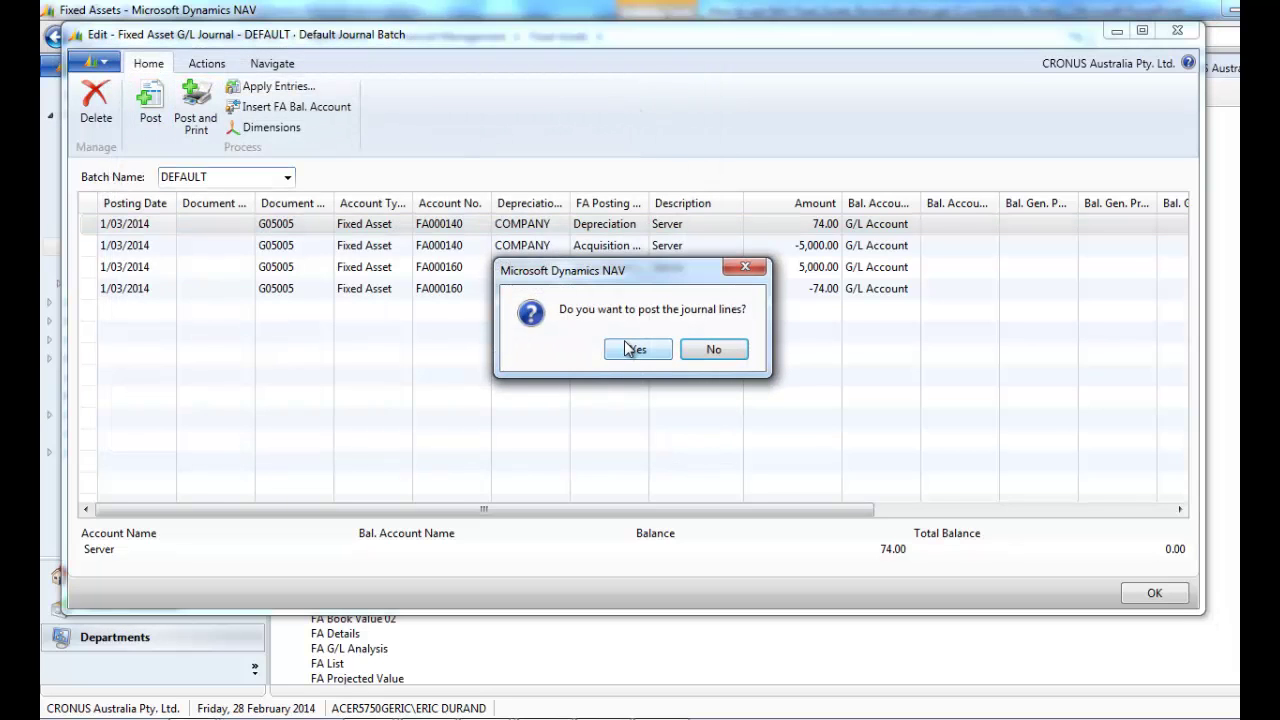
left_click(630, 348)
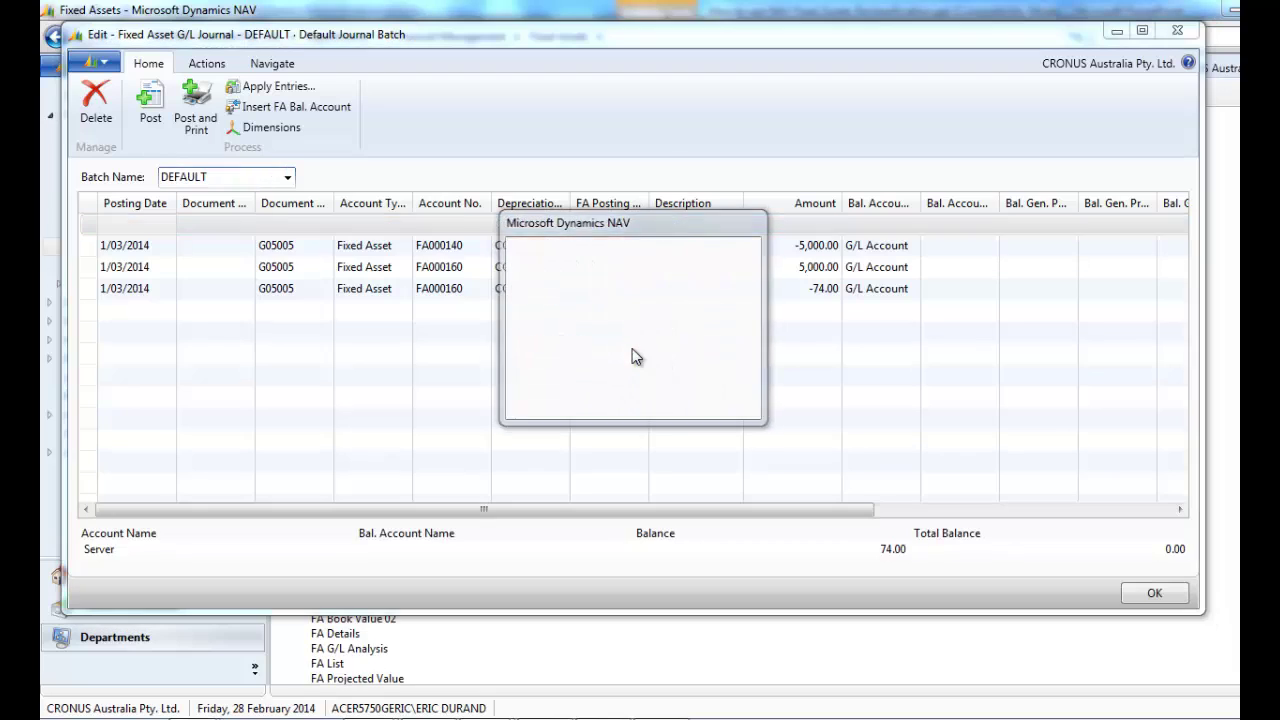
left_click(722, 352)
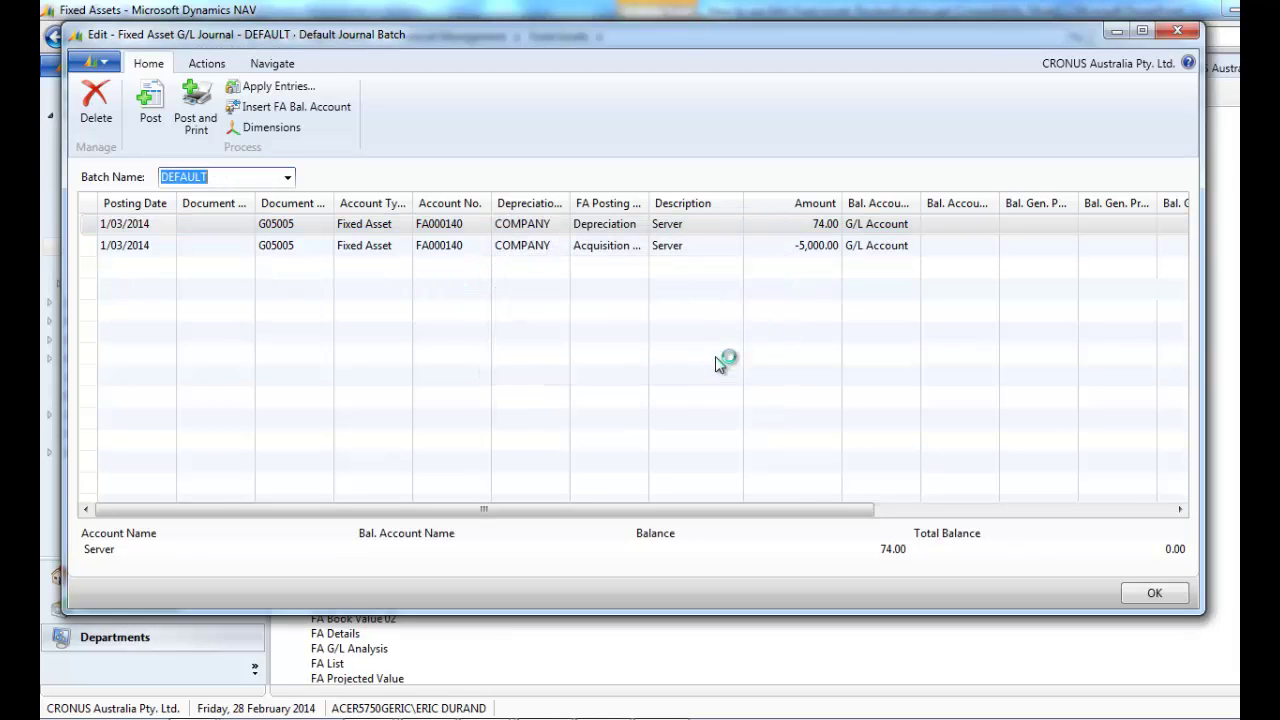
left_click(1178, 33)
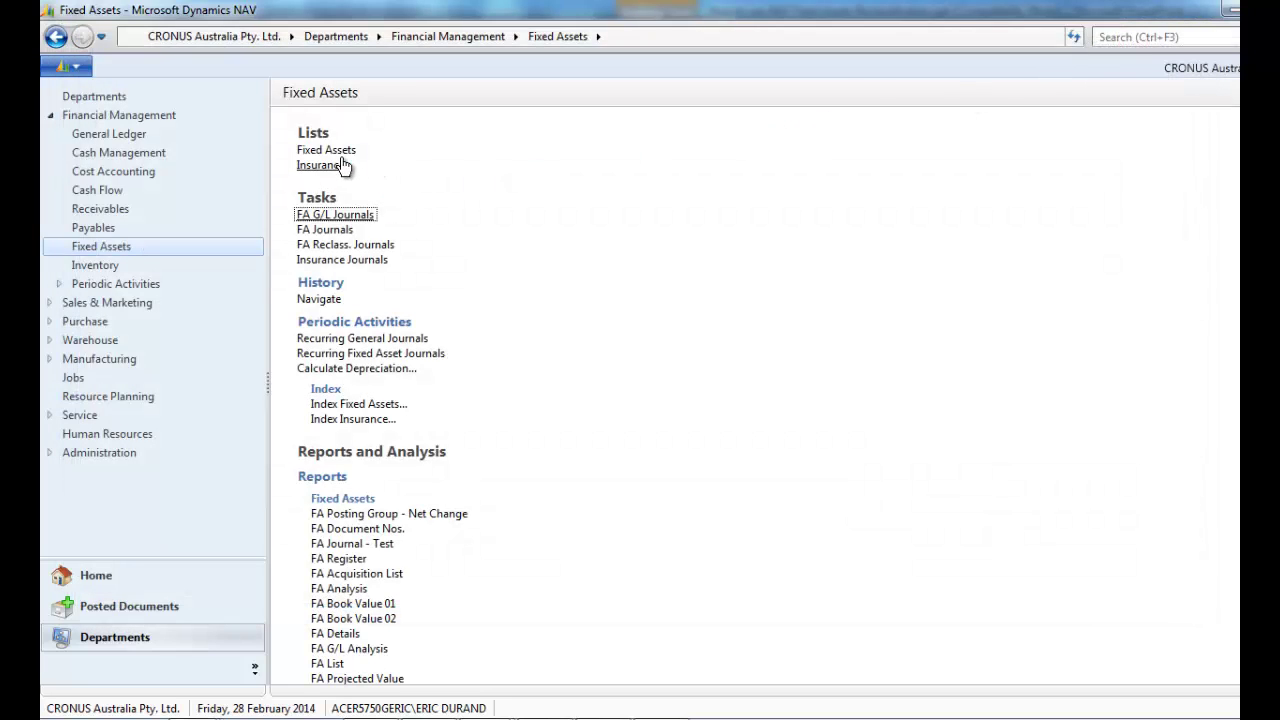
- Check the FA000140 Server card in the Fixed Assets list for a 0.00 book value
left_click(346, 150)
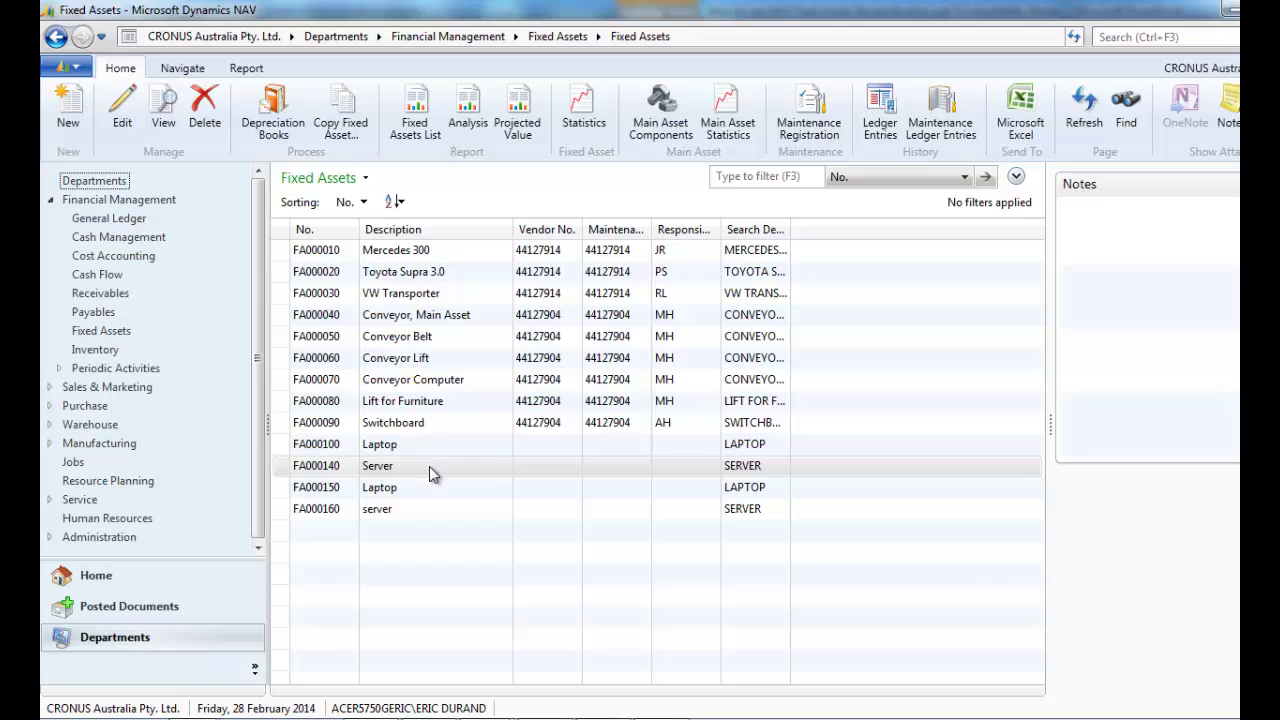
double_click(429, 466)
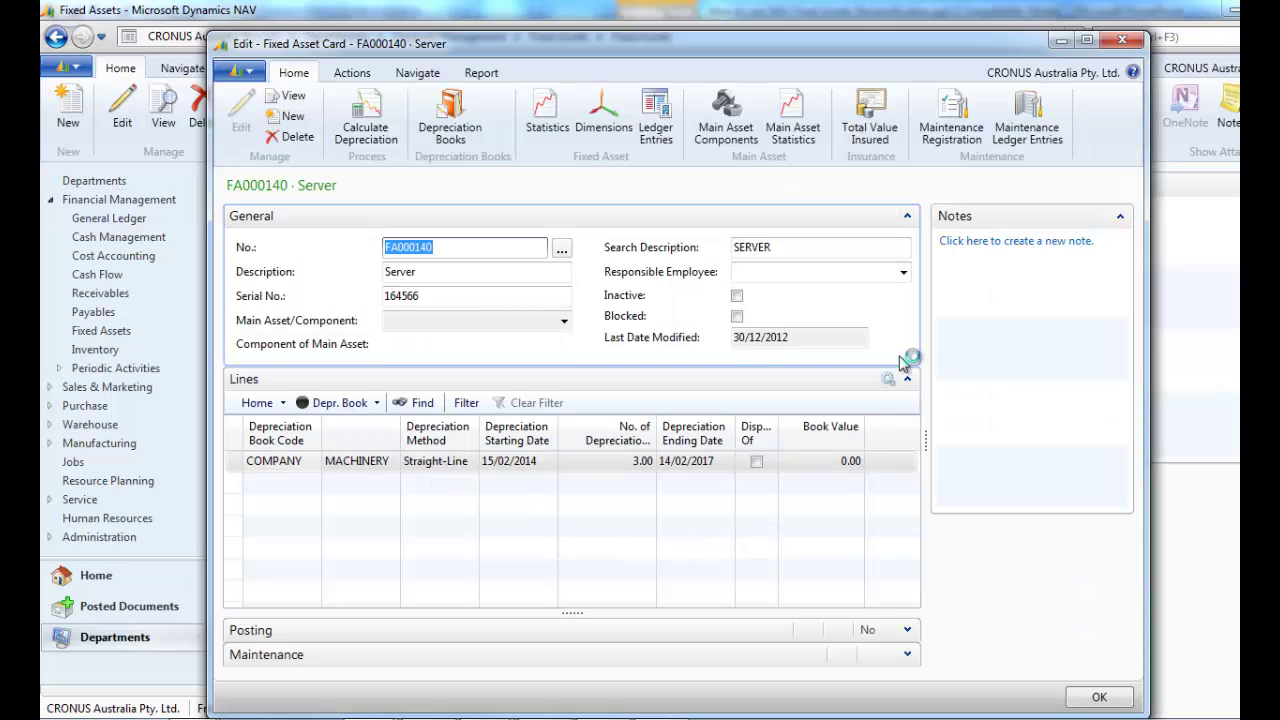
left_click(1120, 44)
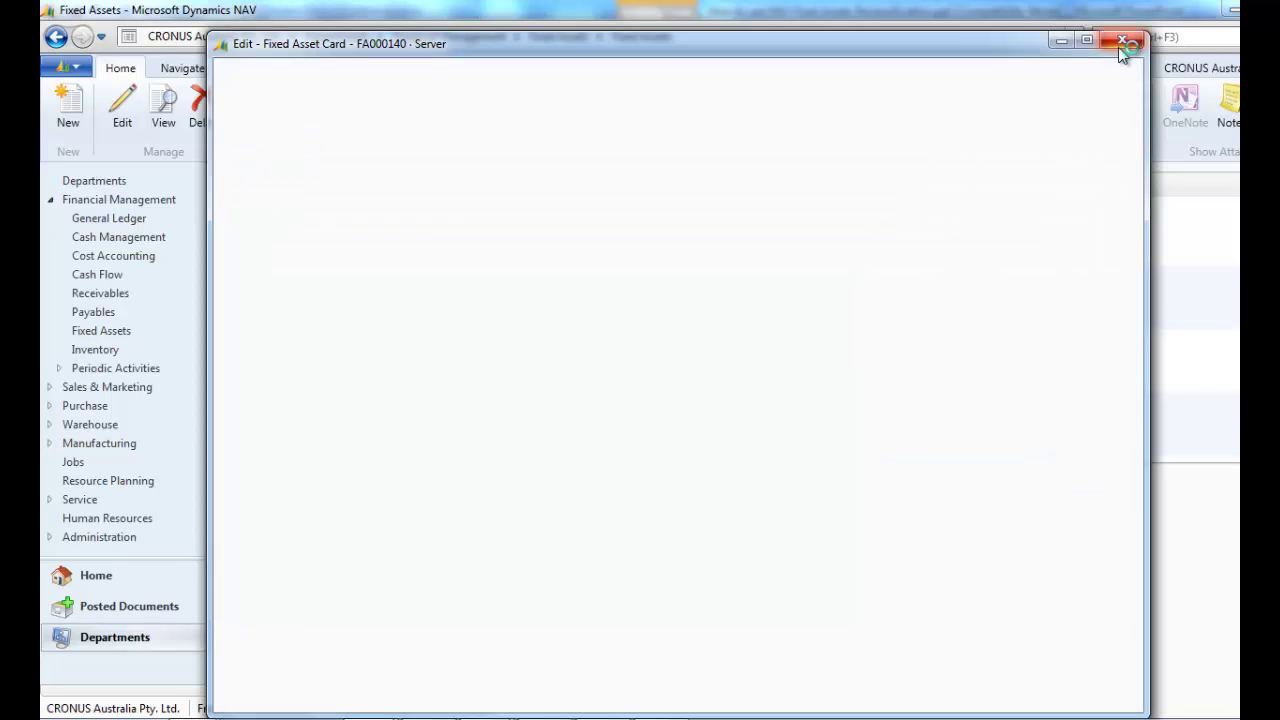
- Drill into FA000160's 4,926.00 book value to view its 5,000.00 acquisition and -74.00 depreciation entries
left_click(445, 512)
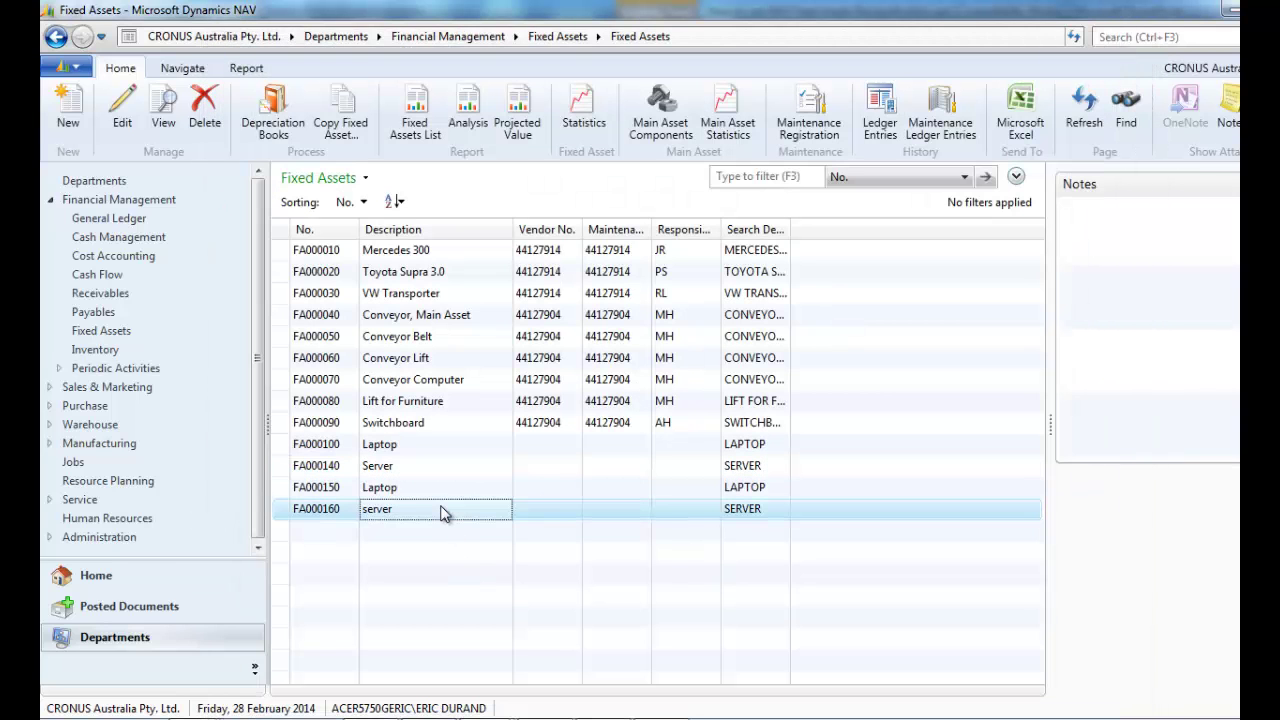
double_click(445, 512)
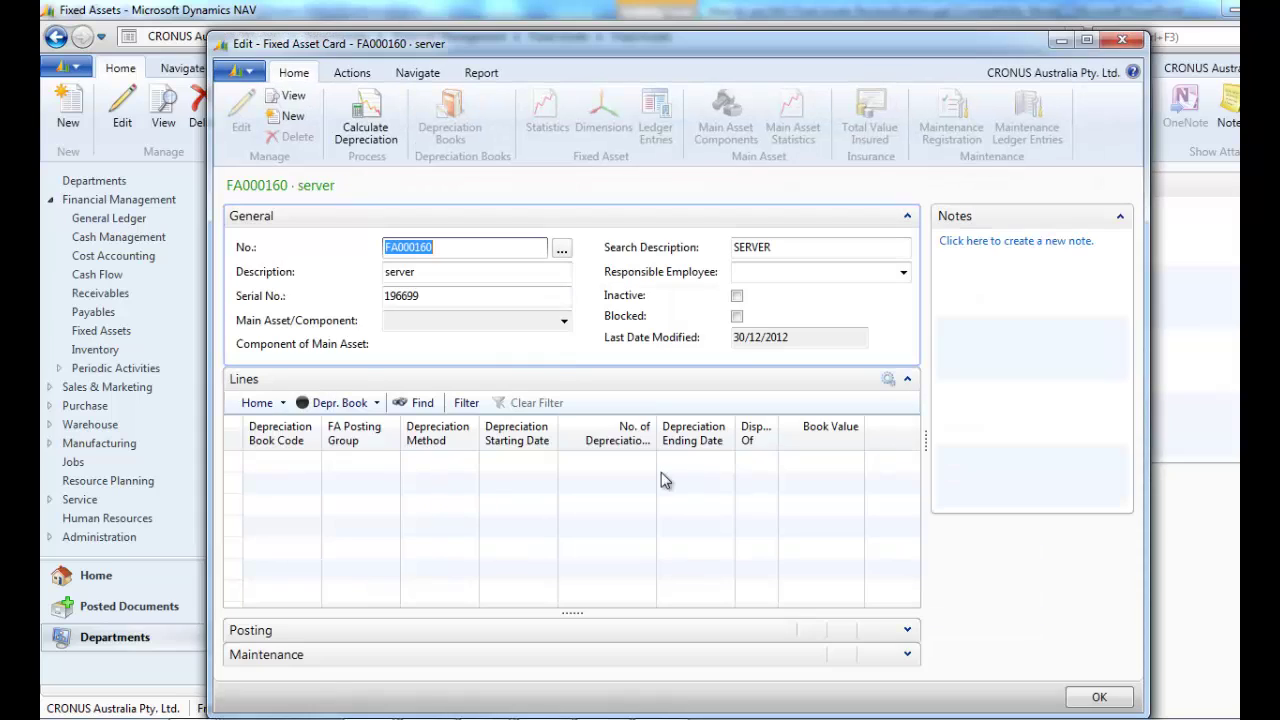
right_click(836, 464)
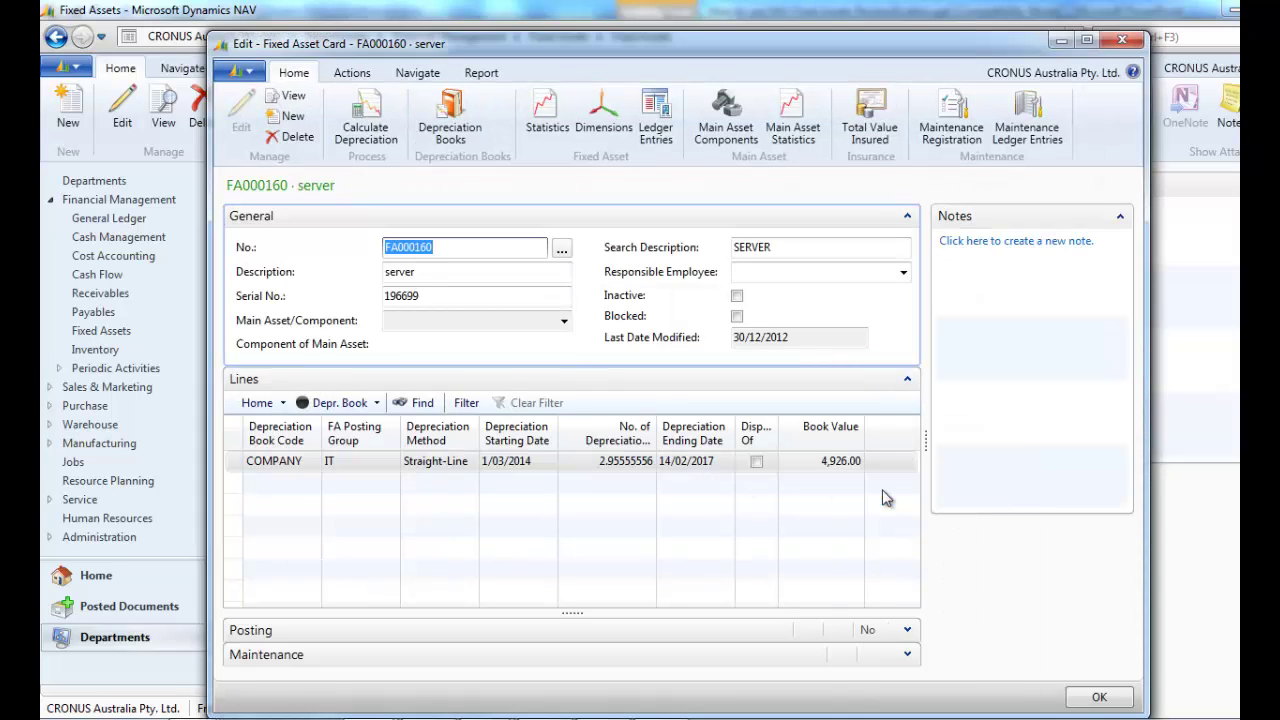
key("ctrl+F7")
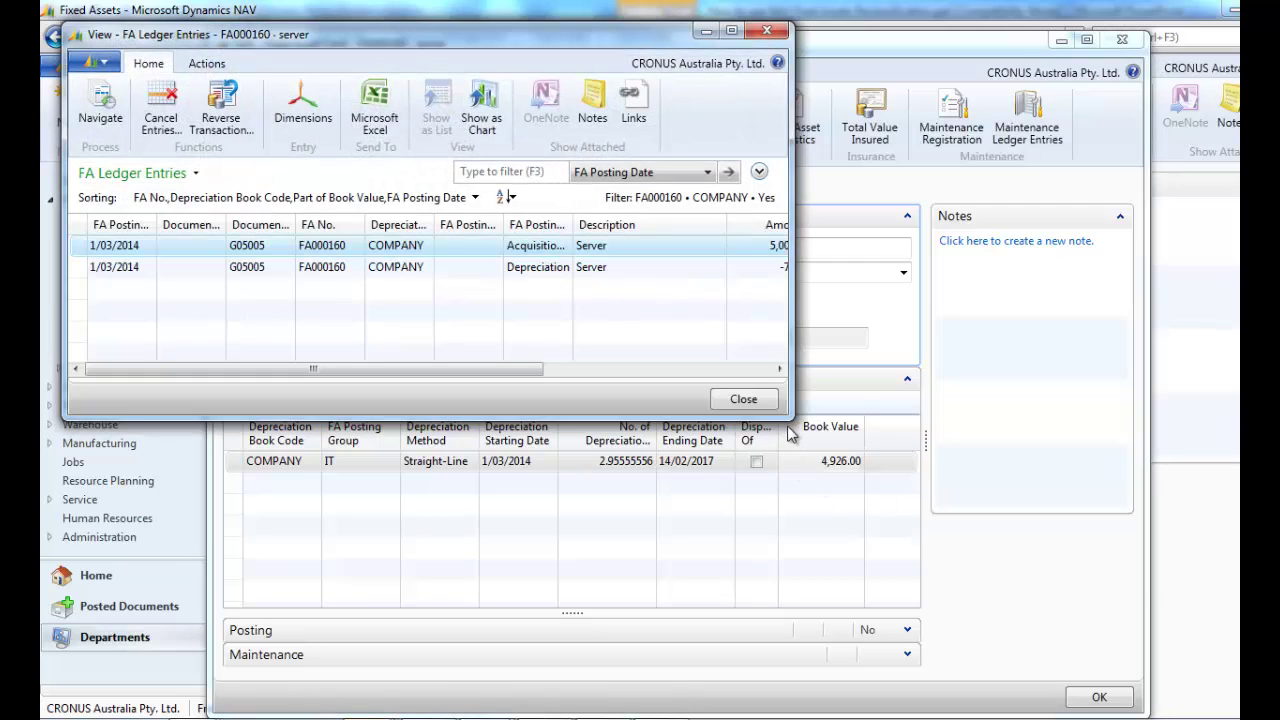
left_click_drag(788, 418, 927, 456)
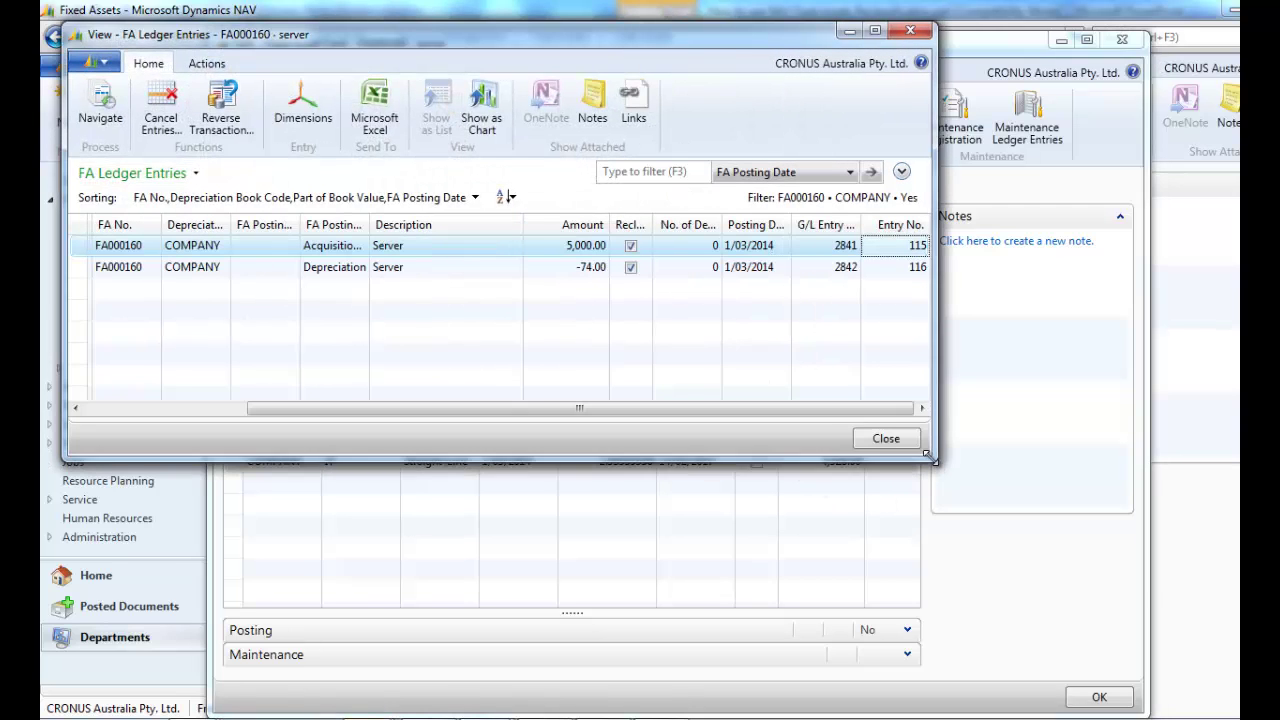